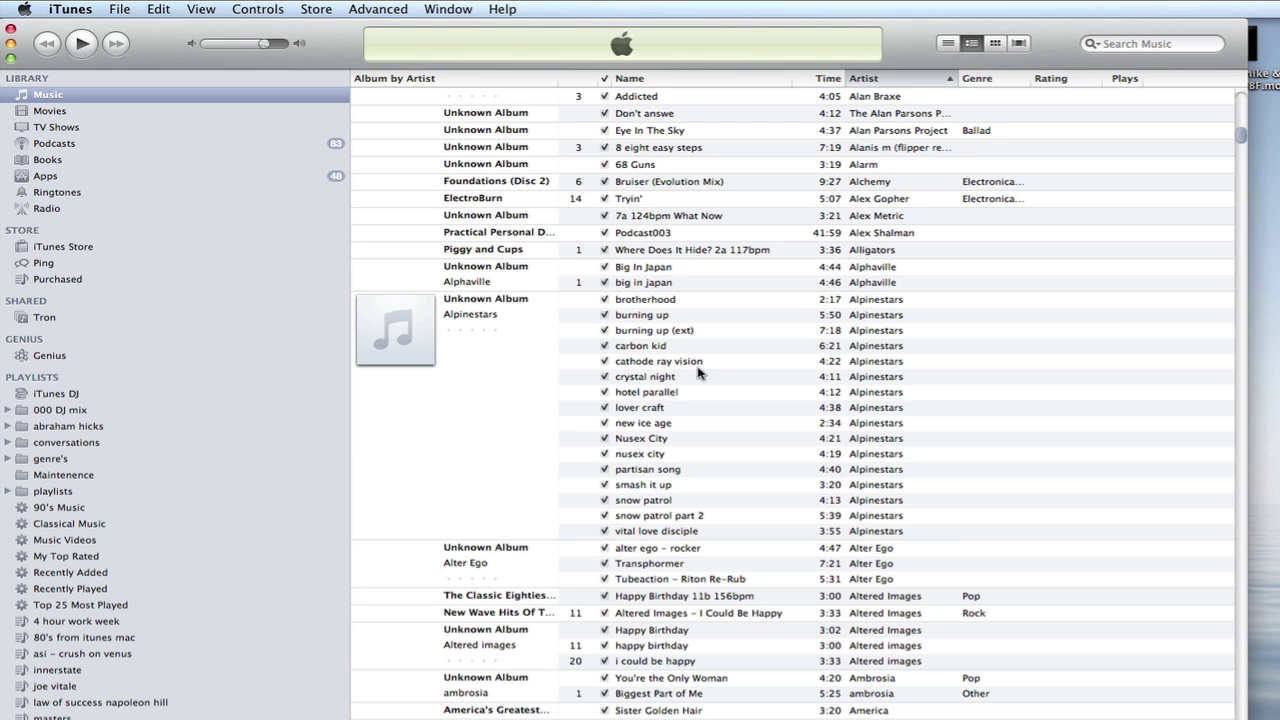
# Try to play the Alpinestars song "hotel parallel" and decline to locate its original file
pyautogui.click(660, 399)
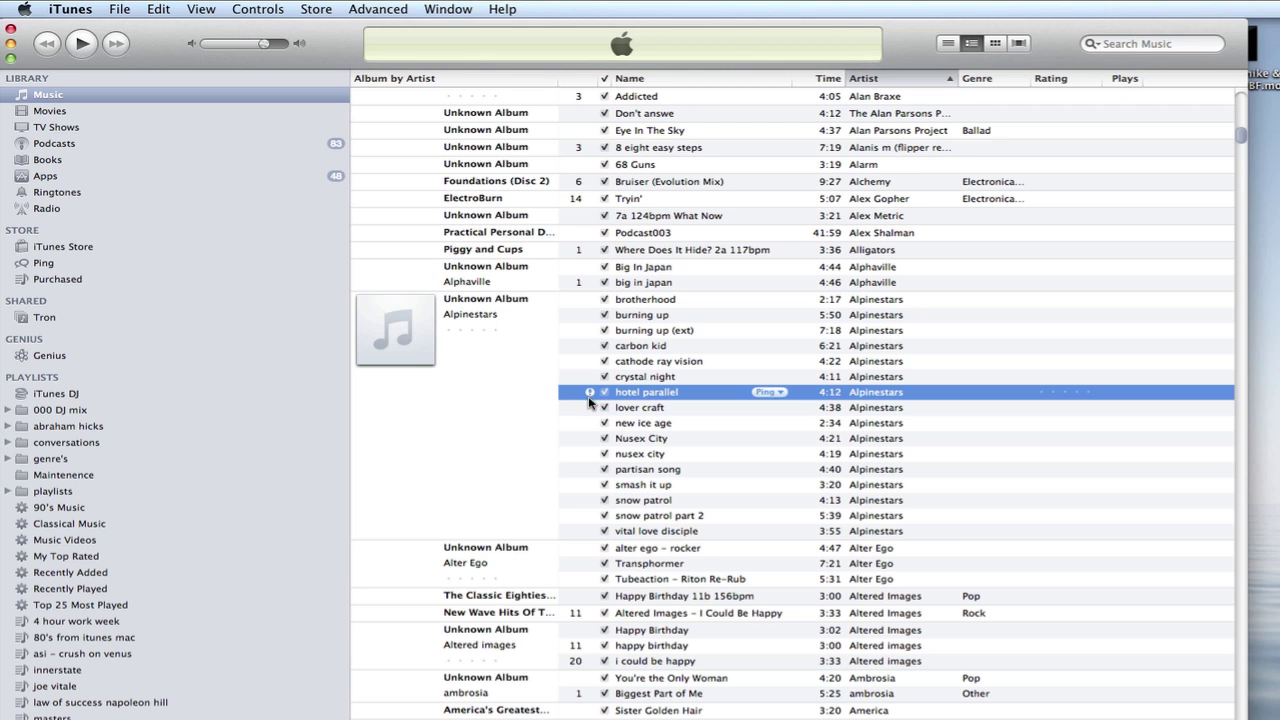
pyautogui.doubleClick(643, 393)
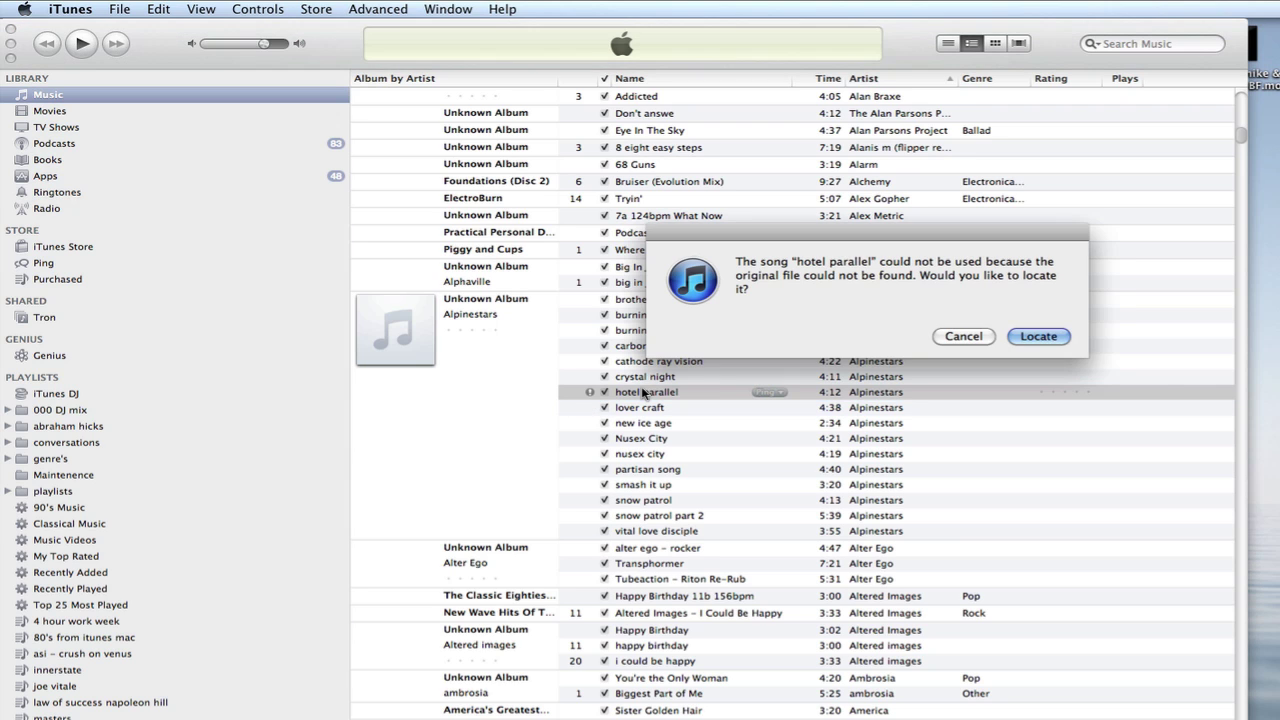
pyautogui.click(964, 336)
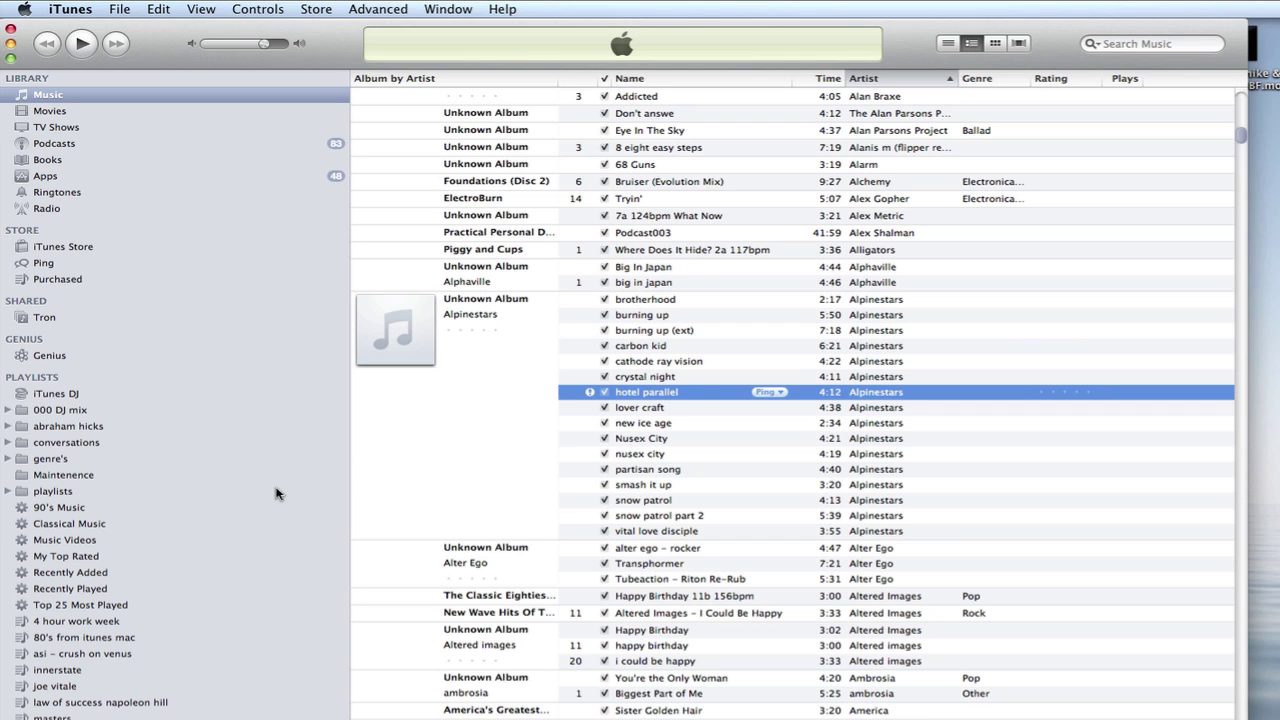
# Start a smart playlist in the Maintenence folder with the rule Artist is not "salkdfjaskjhaskjfh"
pyautogui.click(74, 478)
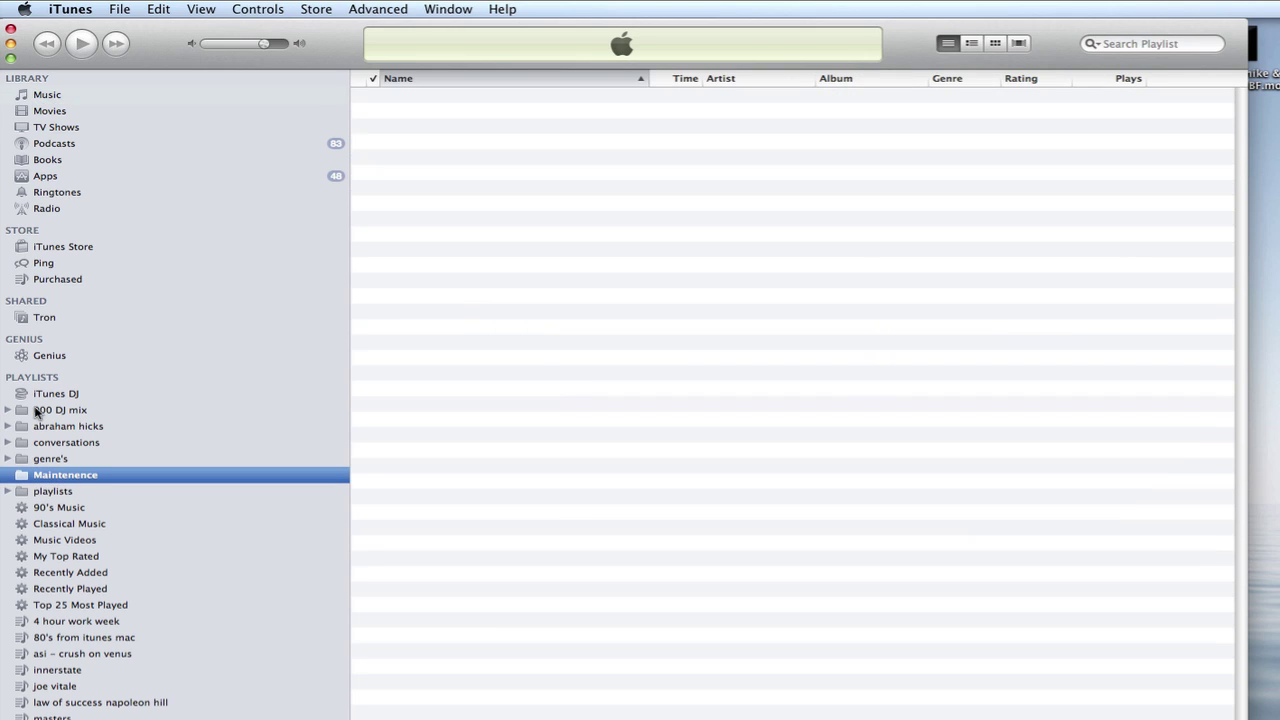
pyautogui.click(119, 9)
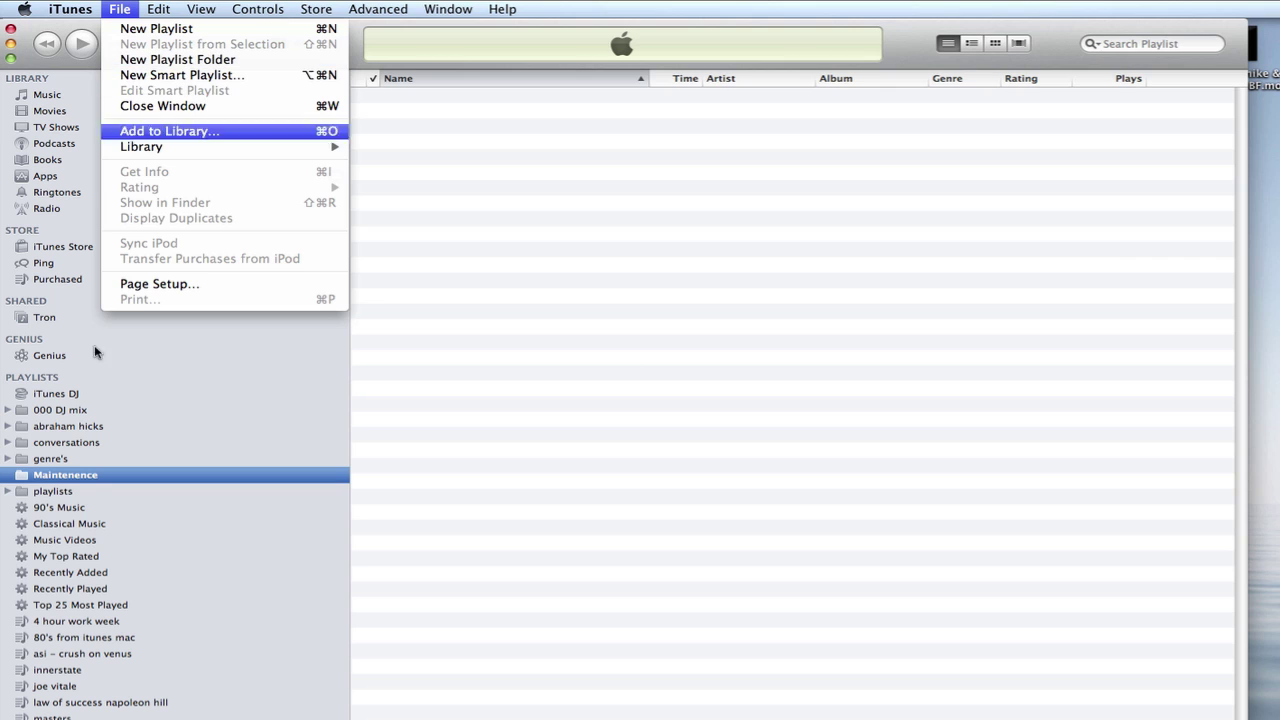
pyautogui.click(68, 479)
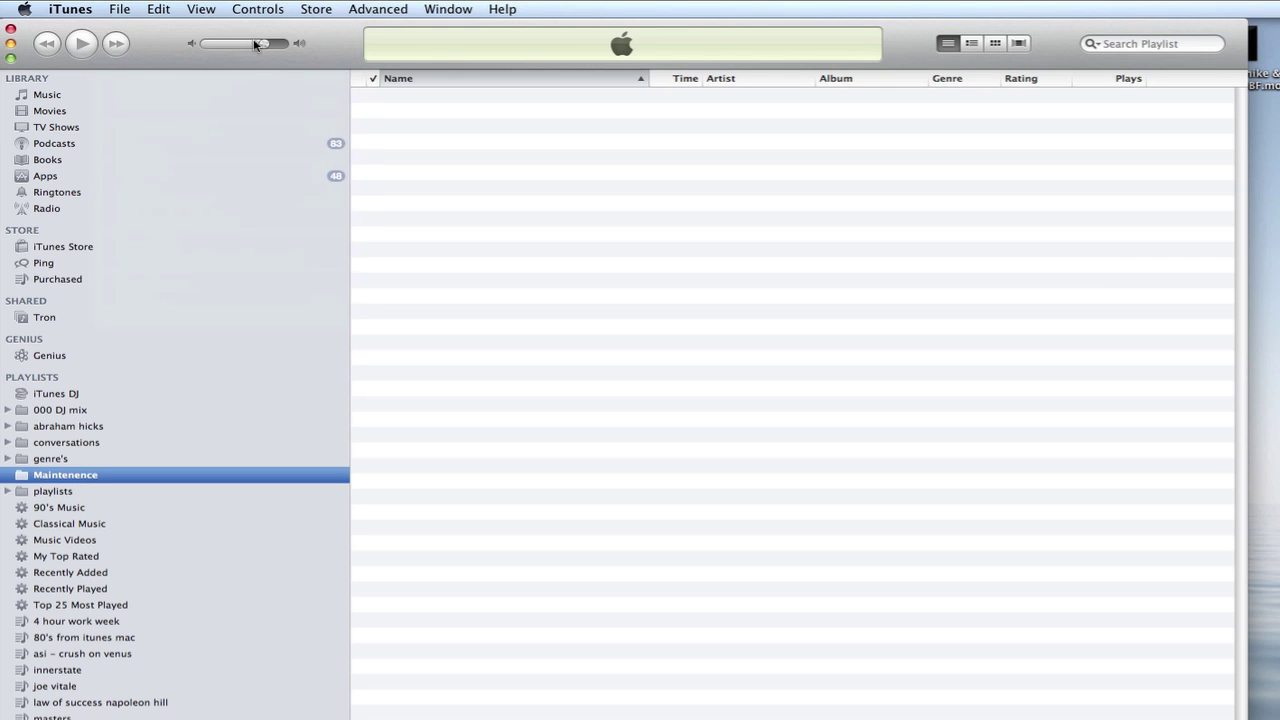
pyautogui.click(119, 11)
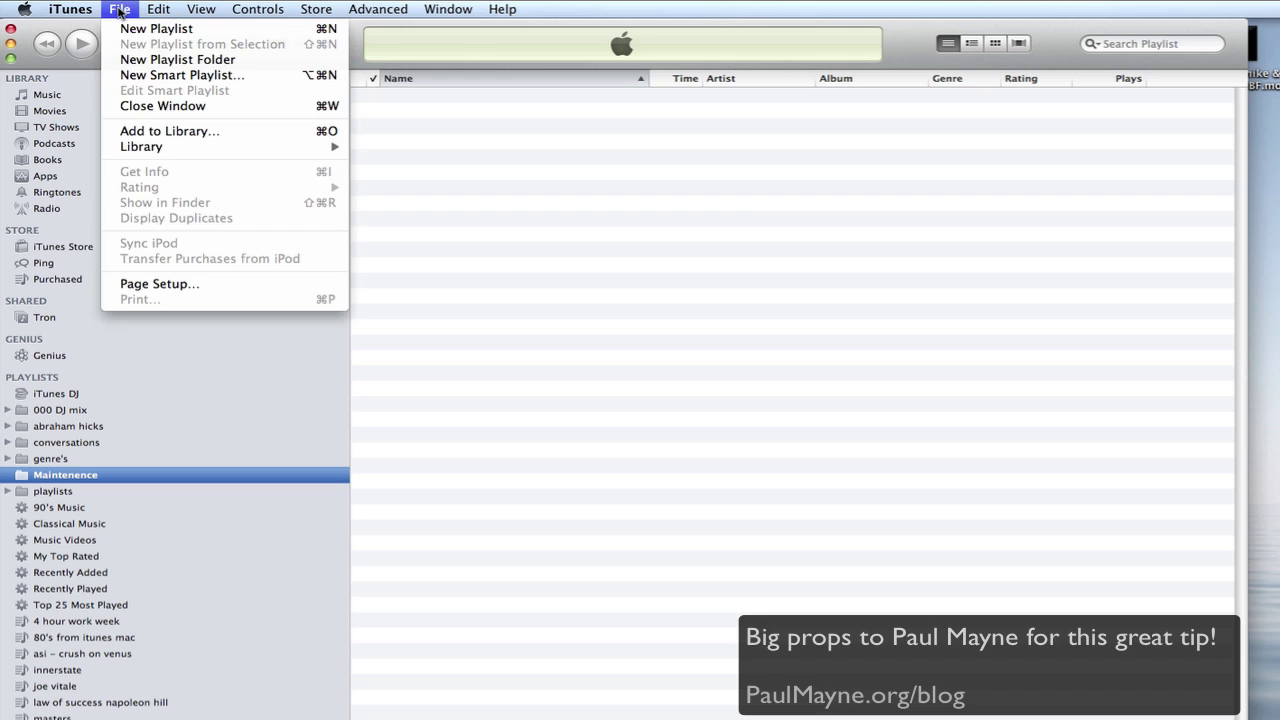
pyautogui.click(137, 76)
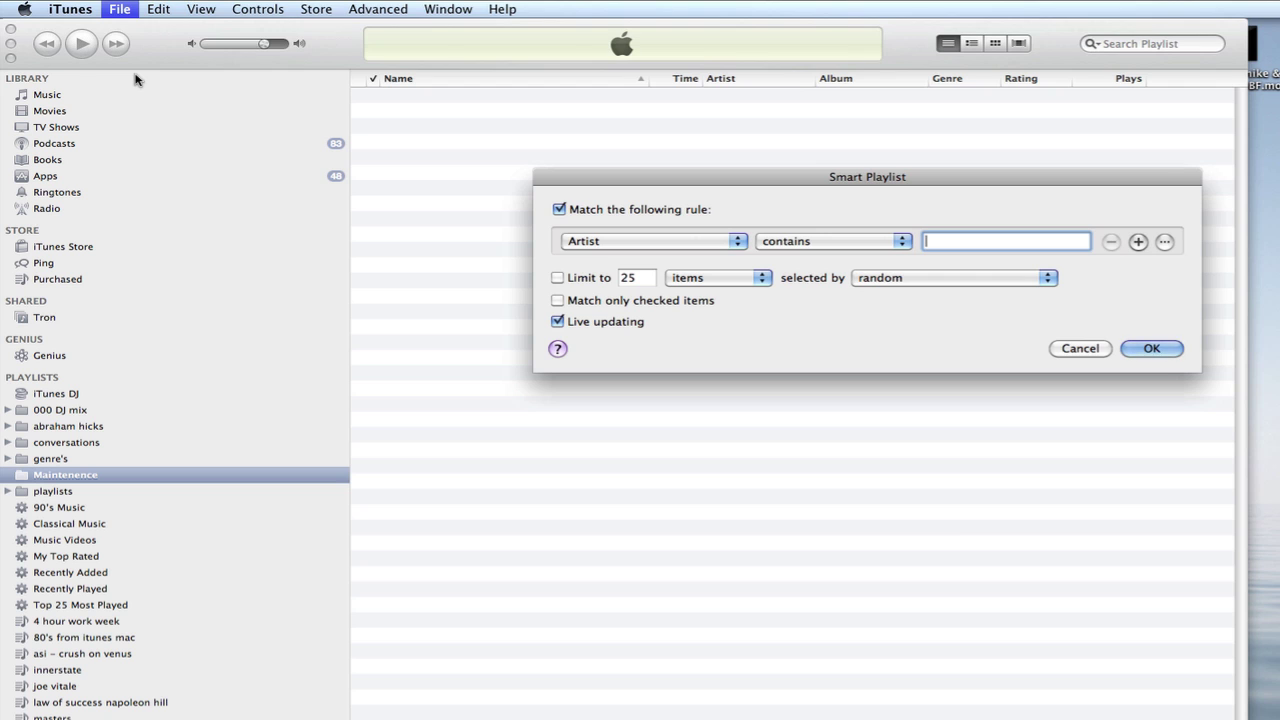
pyautogui.moveTo(622, 183); pyautogui.dragTo(438, 197)
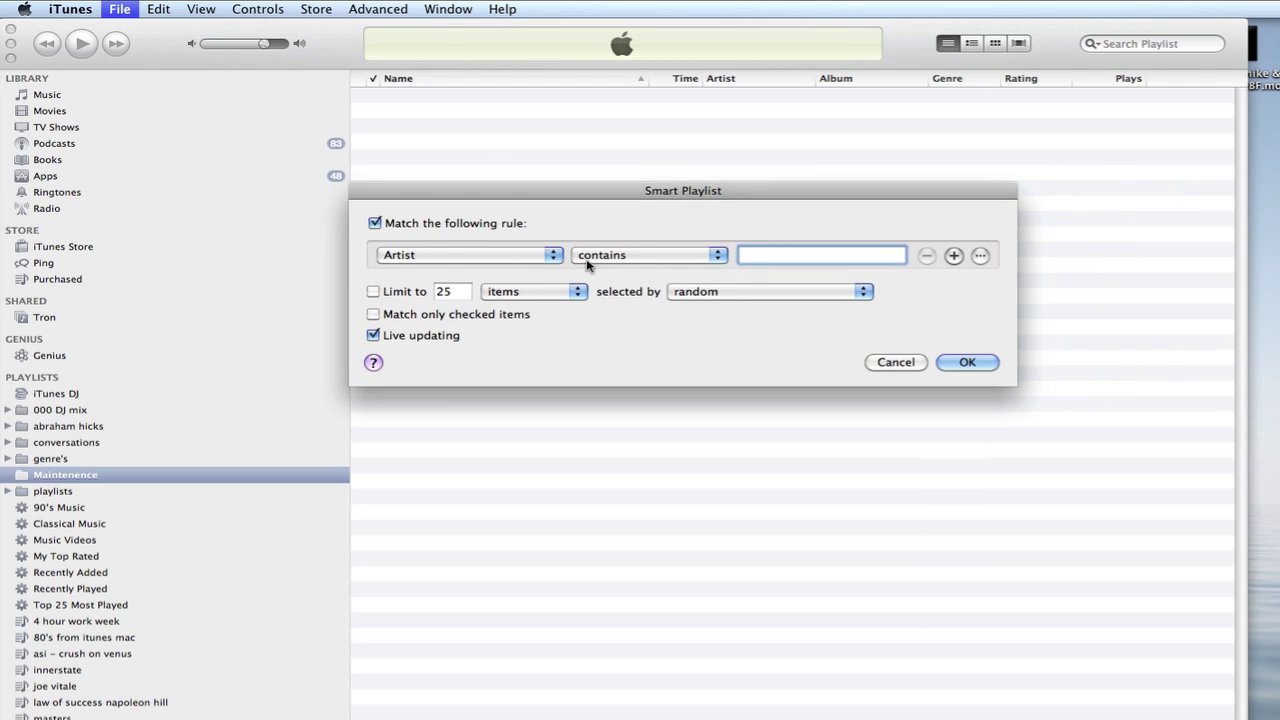
pyautogui.click(714, 258)
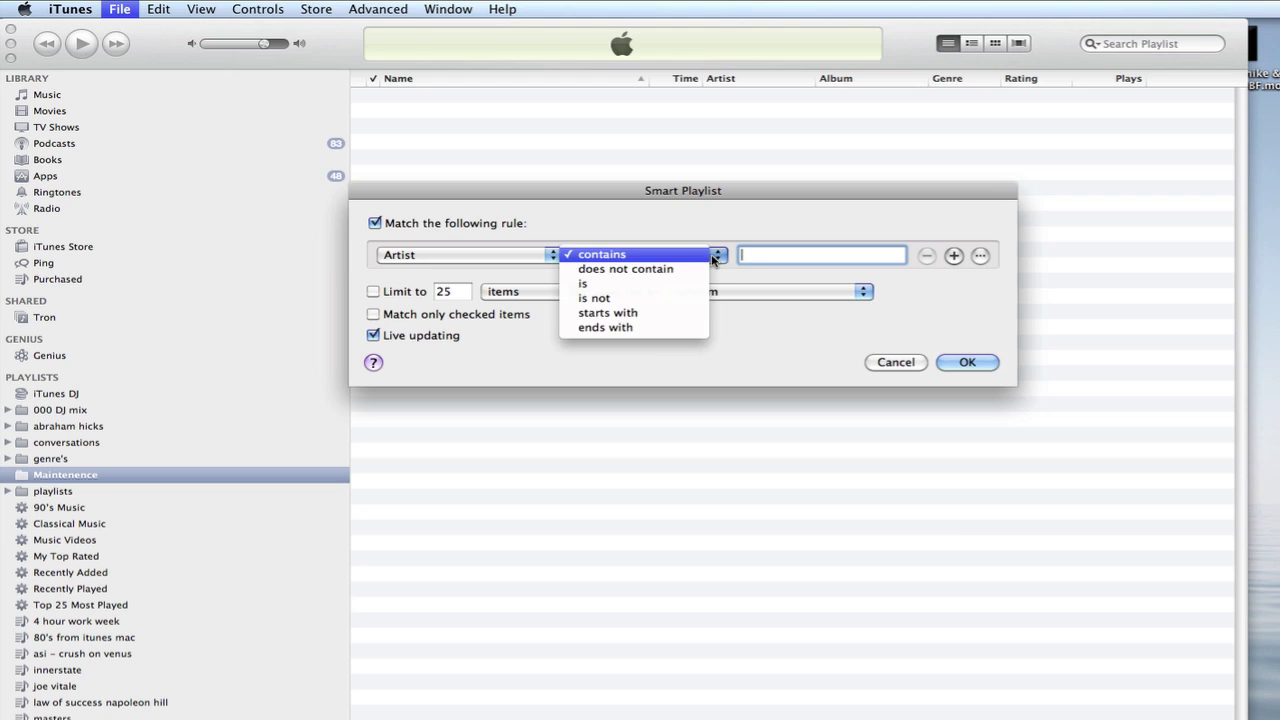
pyautogui.click(676, 299)
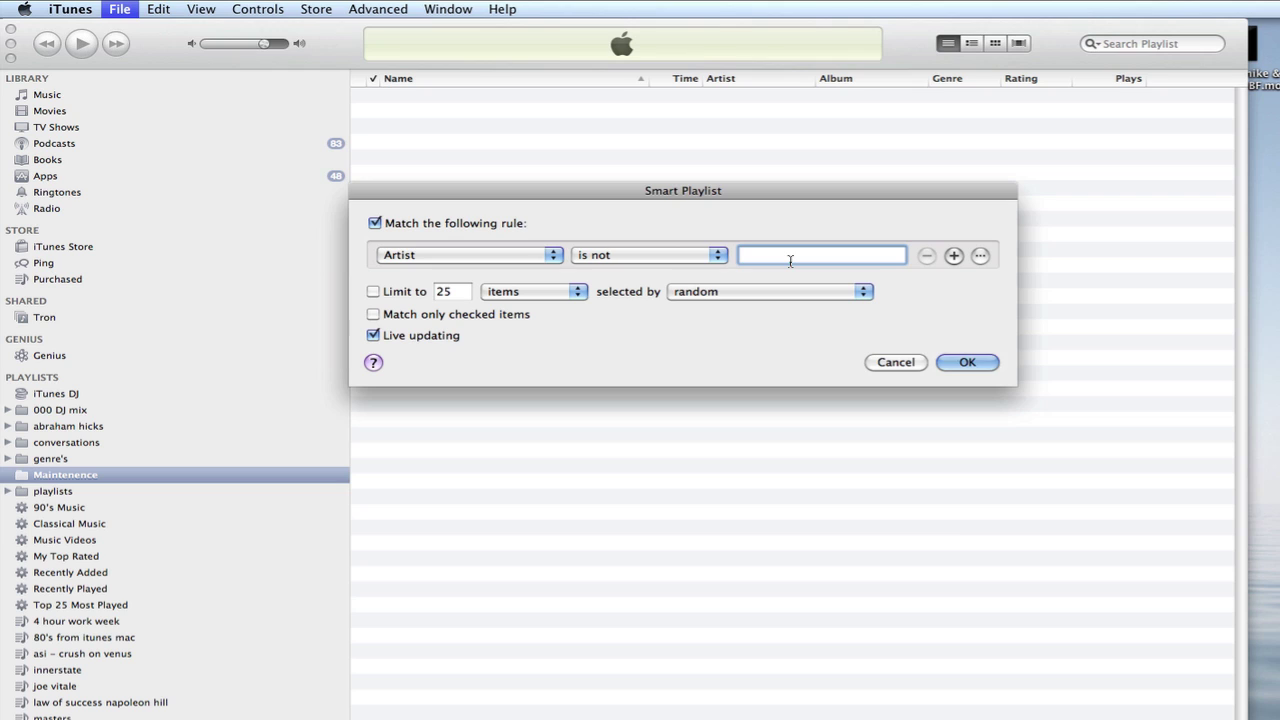
pyautogui.write('salkdfjaskjhaskjfh')
# Save the smart playlist and name it "all files"
pyautogui.click(967, 363)
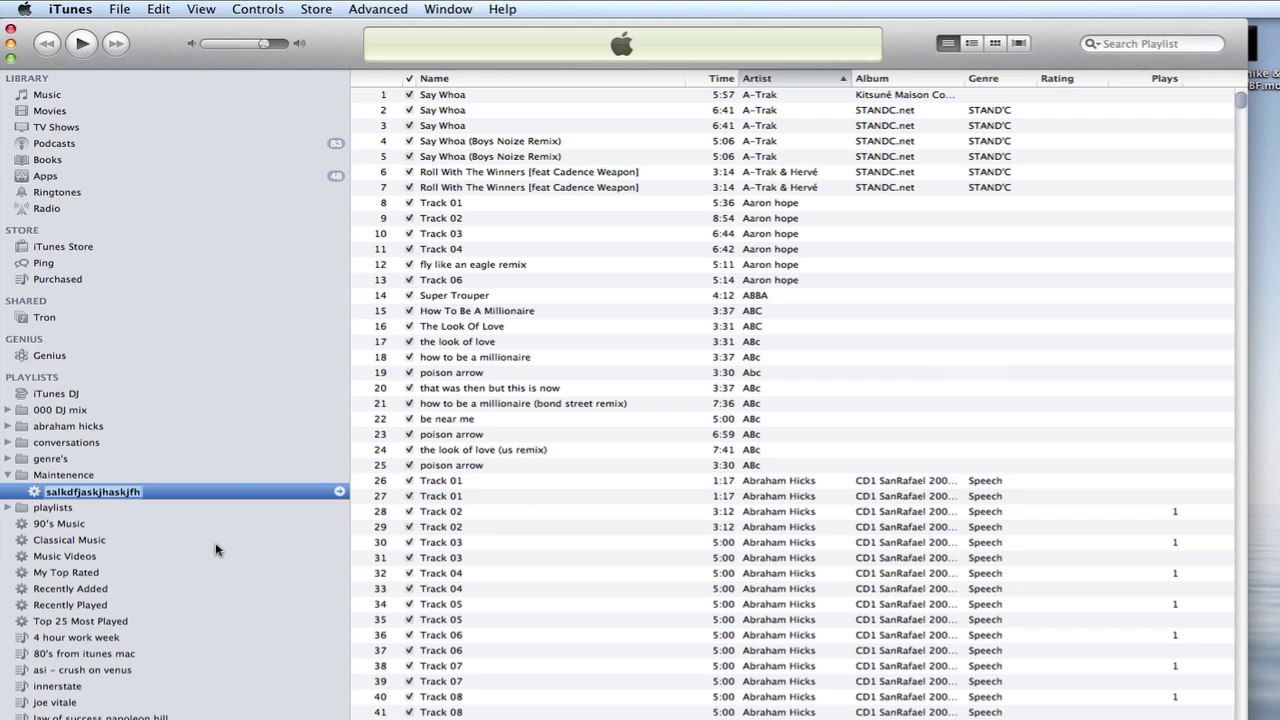
pyautogui.write('all files')
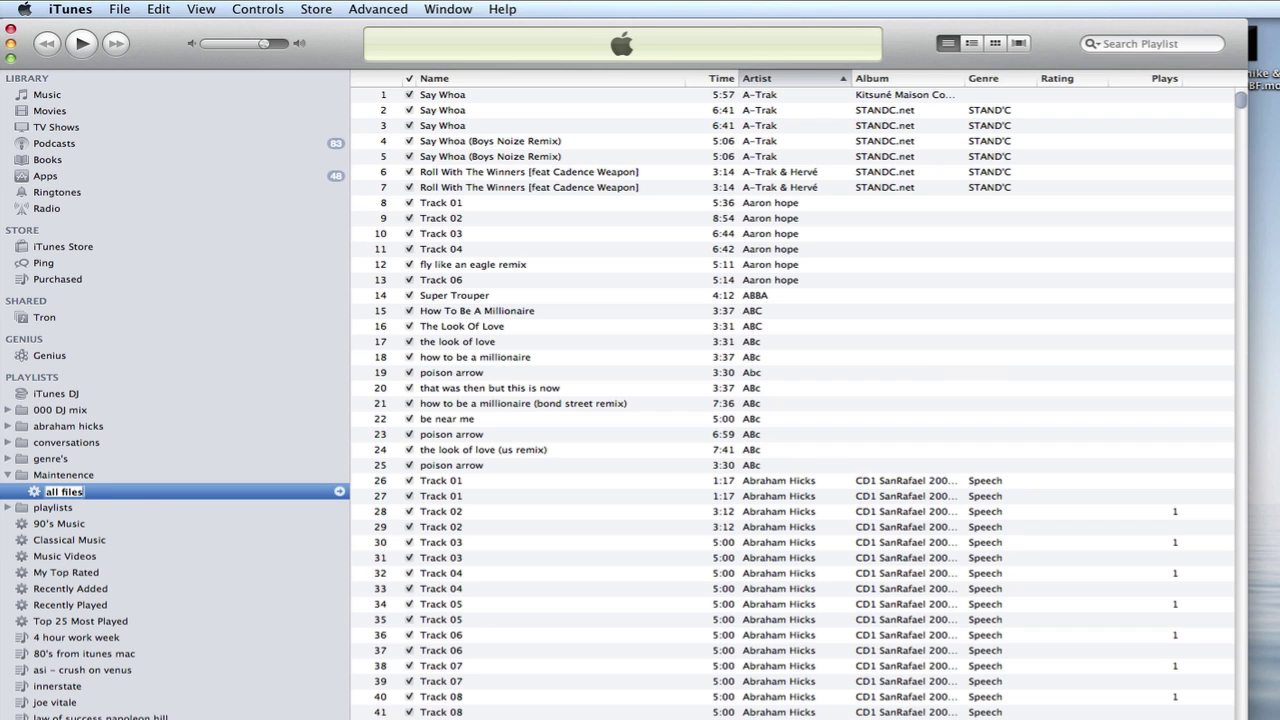
pyautogui.press('Return')
# Create a regular playlist named "all Live files" in the Maintenence folder
pyautogui.click(120, 8)
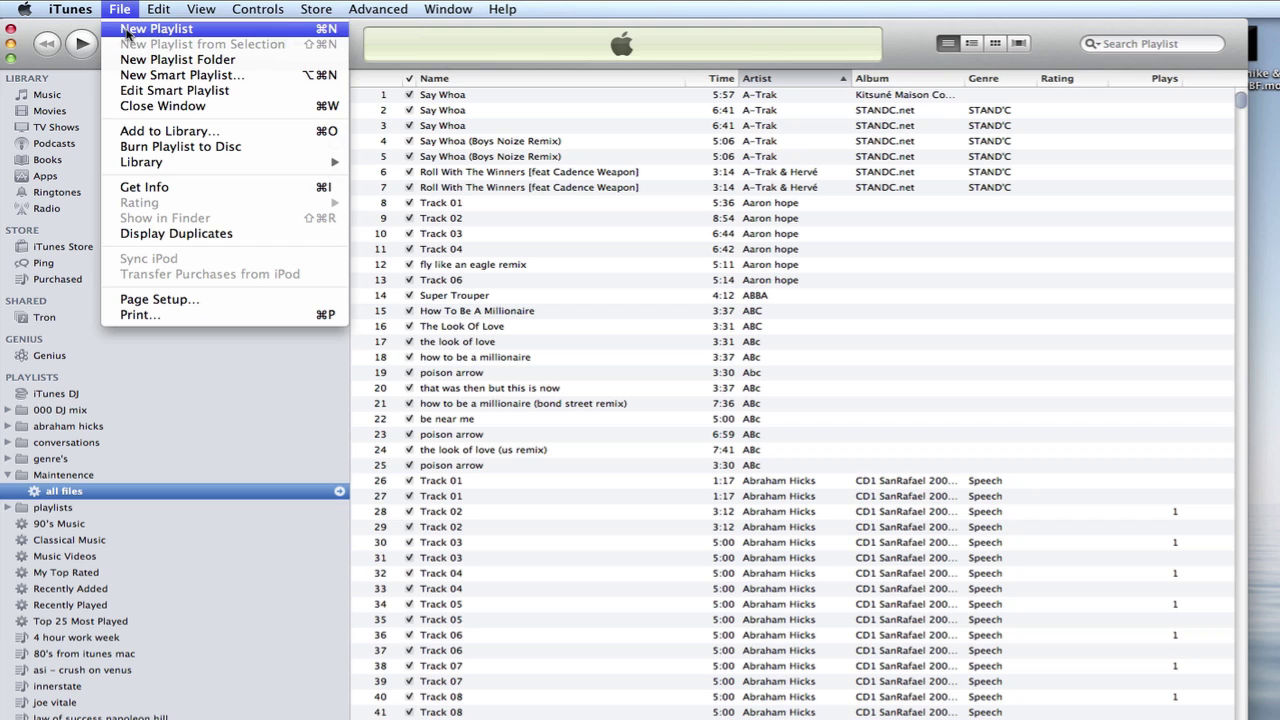
pyautogui.click(127, 30)
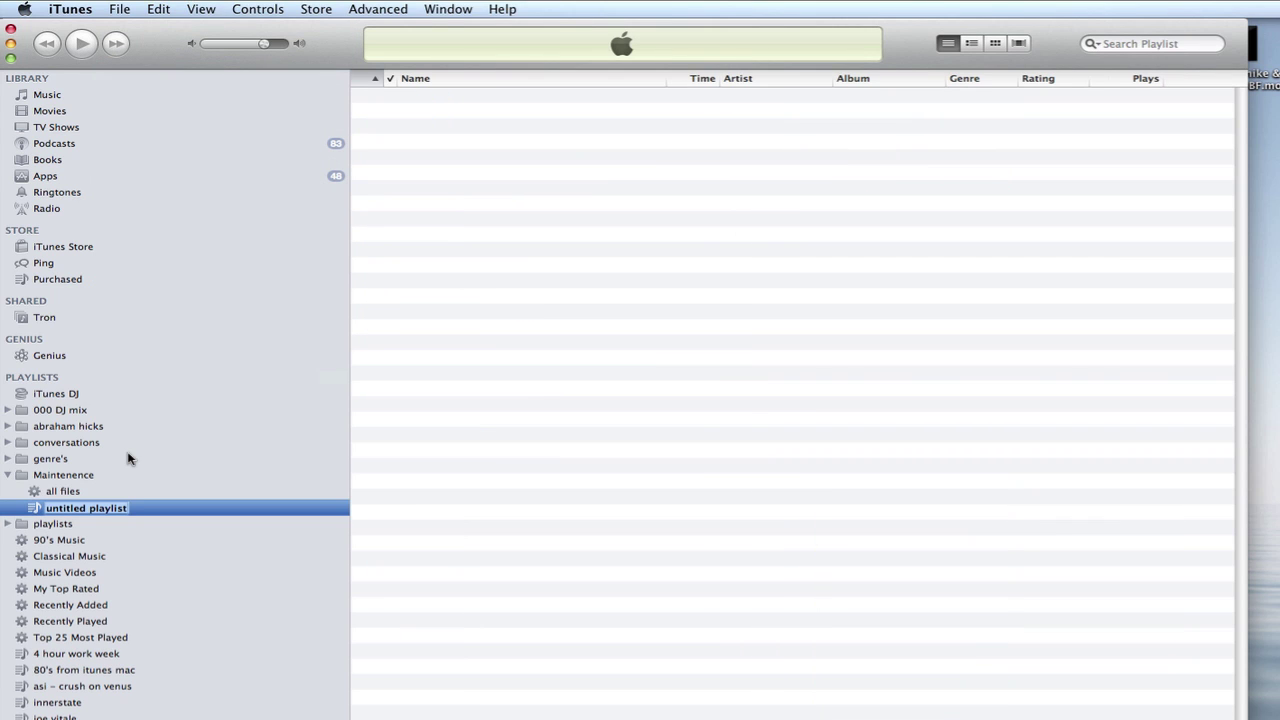
pyautogui.write('all')
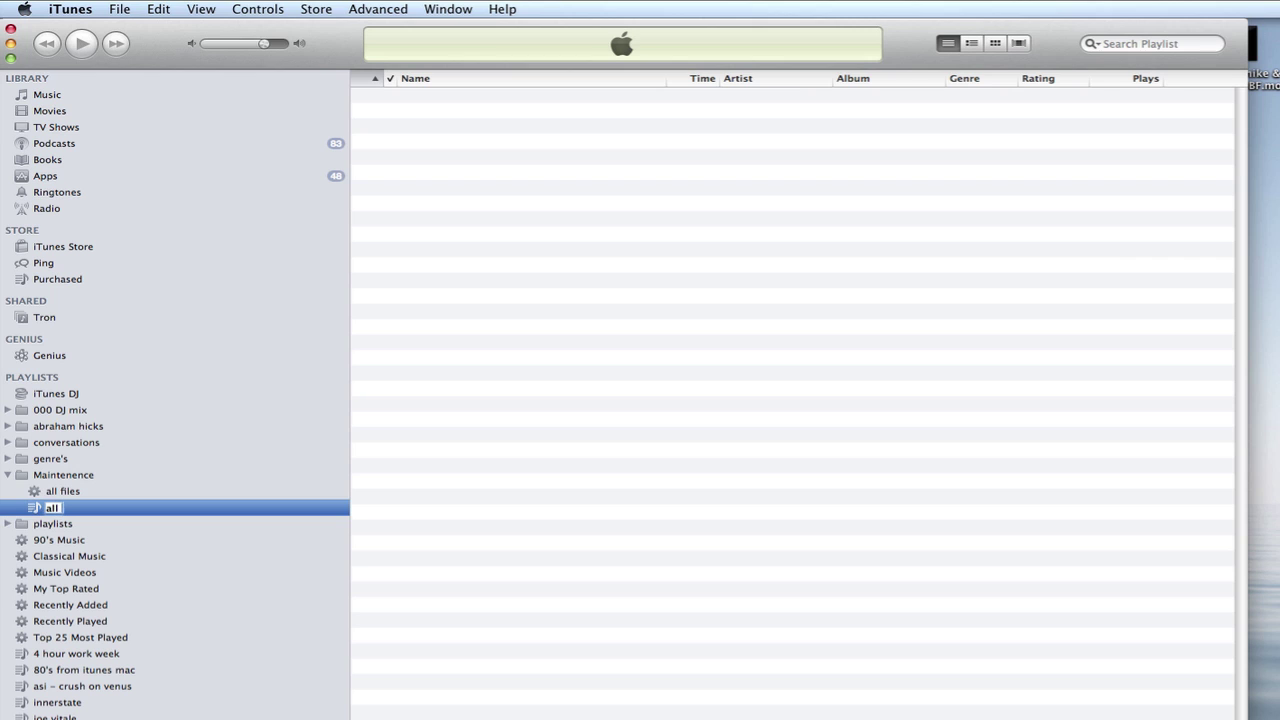
pyautogui.write(' Live files')
pyautogui.press('Return')
# Start another smart playlist in the Maintenence folder with the rule Playlist is Music
pyautogui.click(120, 10)
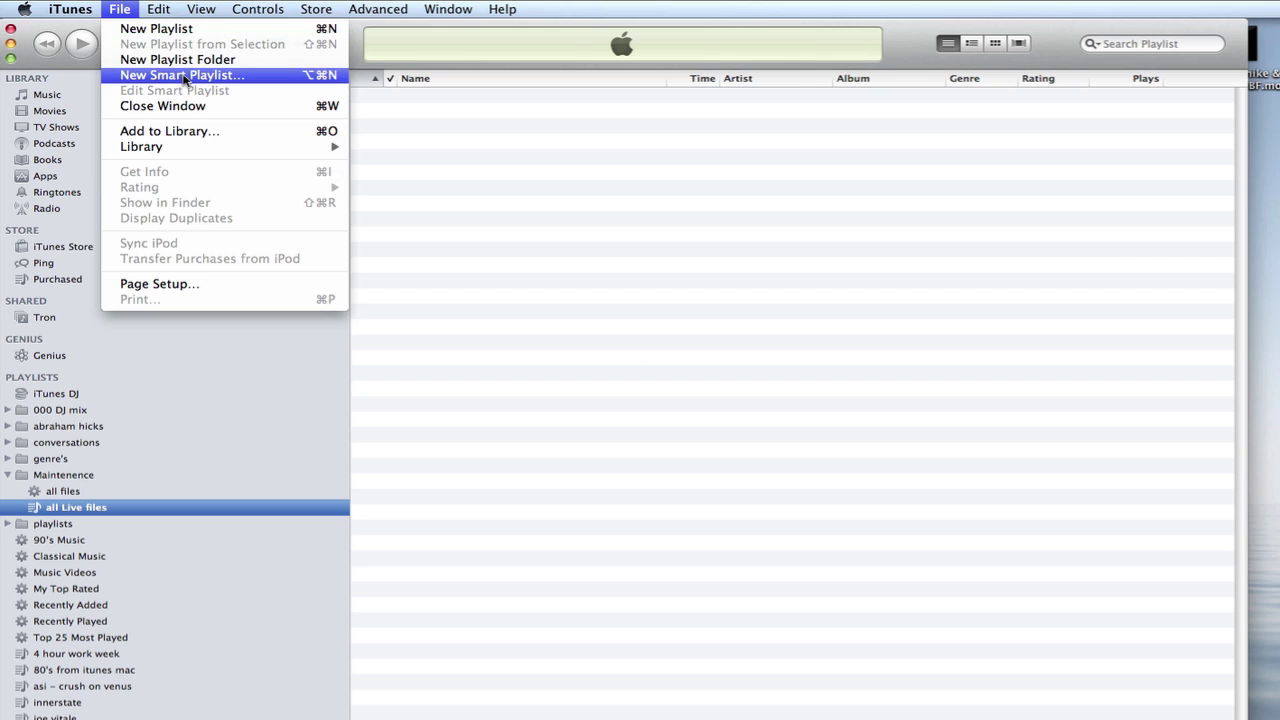
pyautogui.click(150, 76)
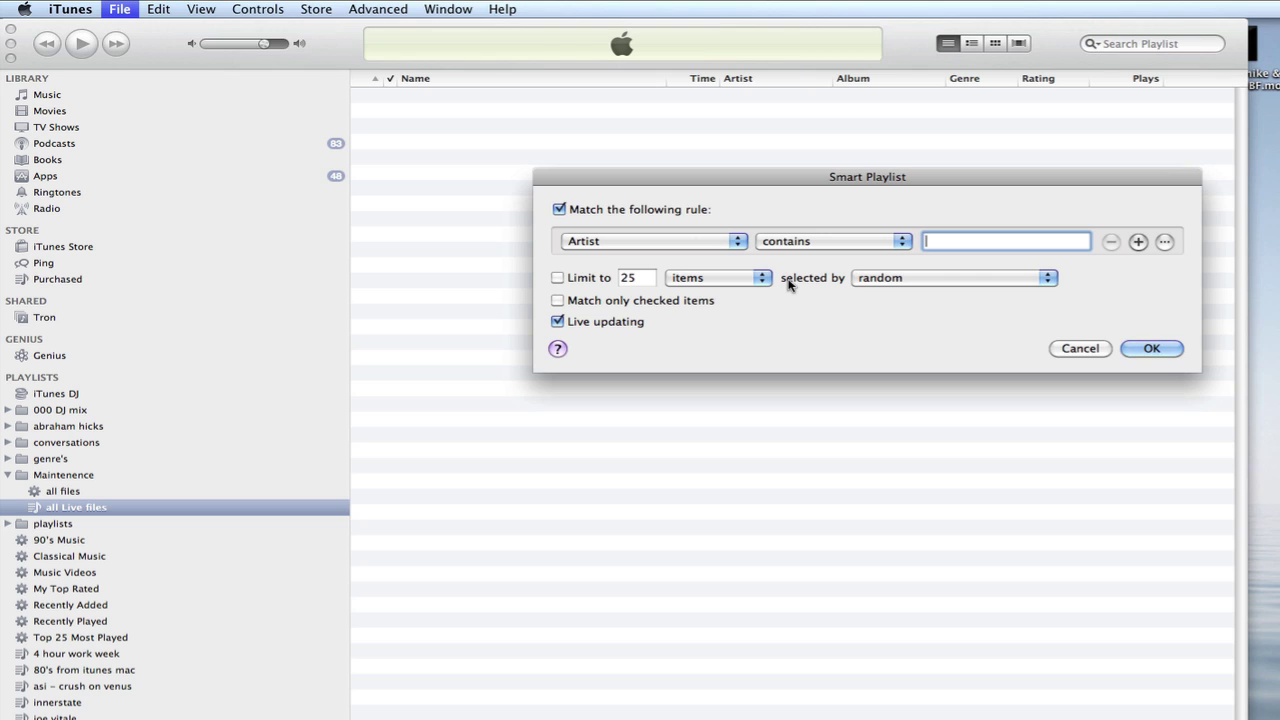
pyautogui.click(738, 241)
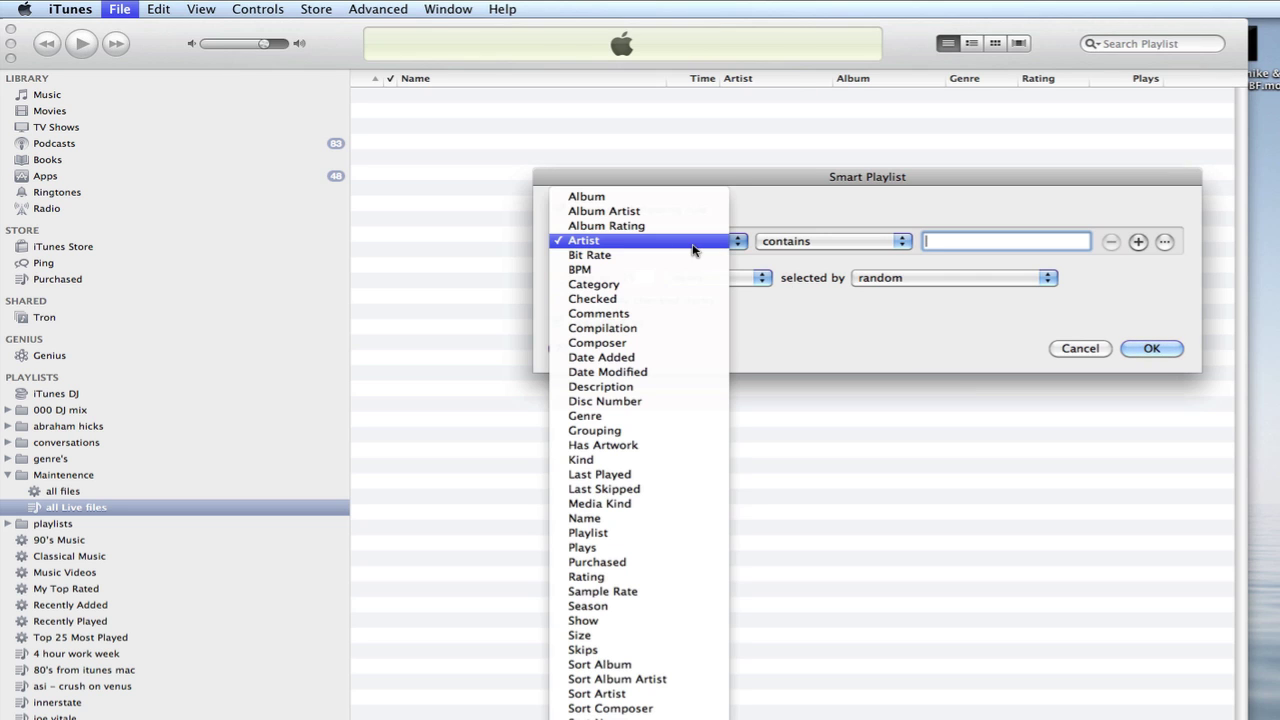
pyautogui.click(587, 533)
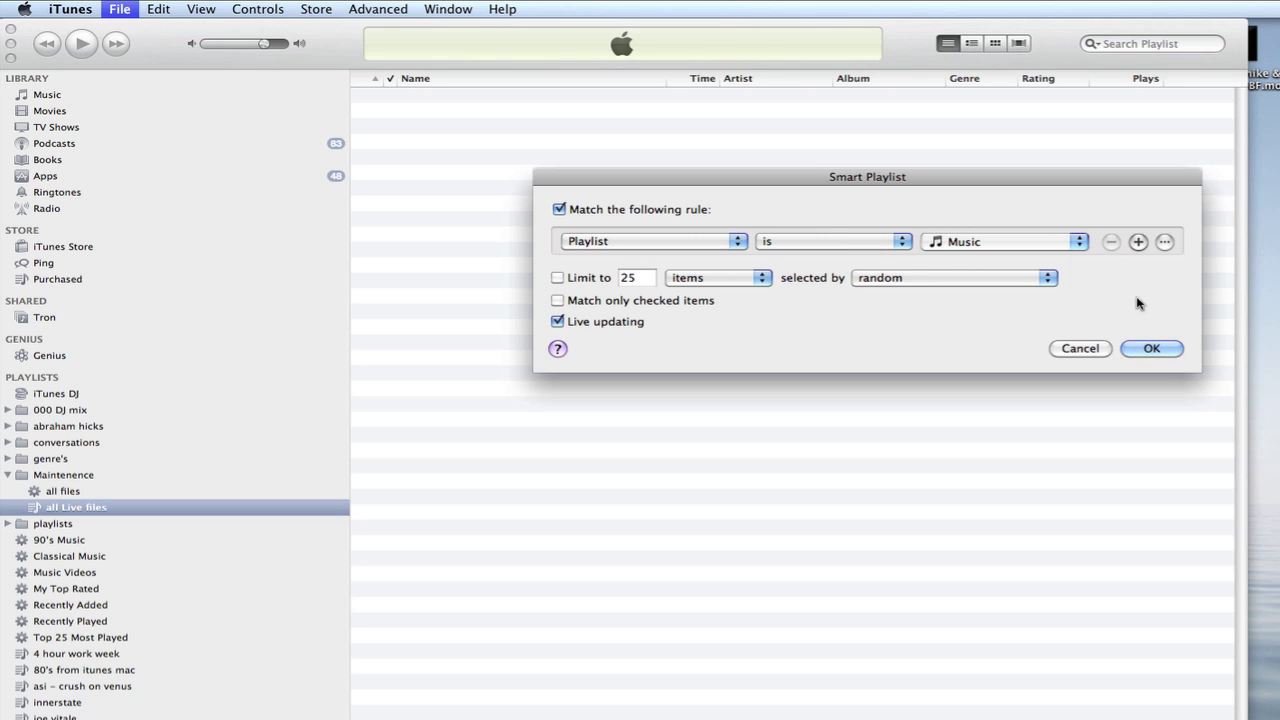
# Add a second rule to the smart playlist: Playlist is not "all Live files"
pyautogui.click(1138, 242)
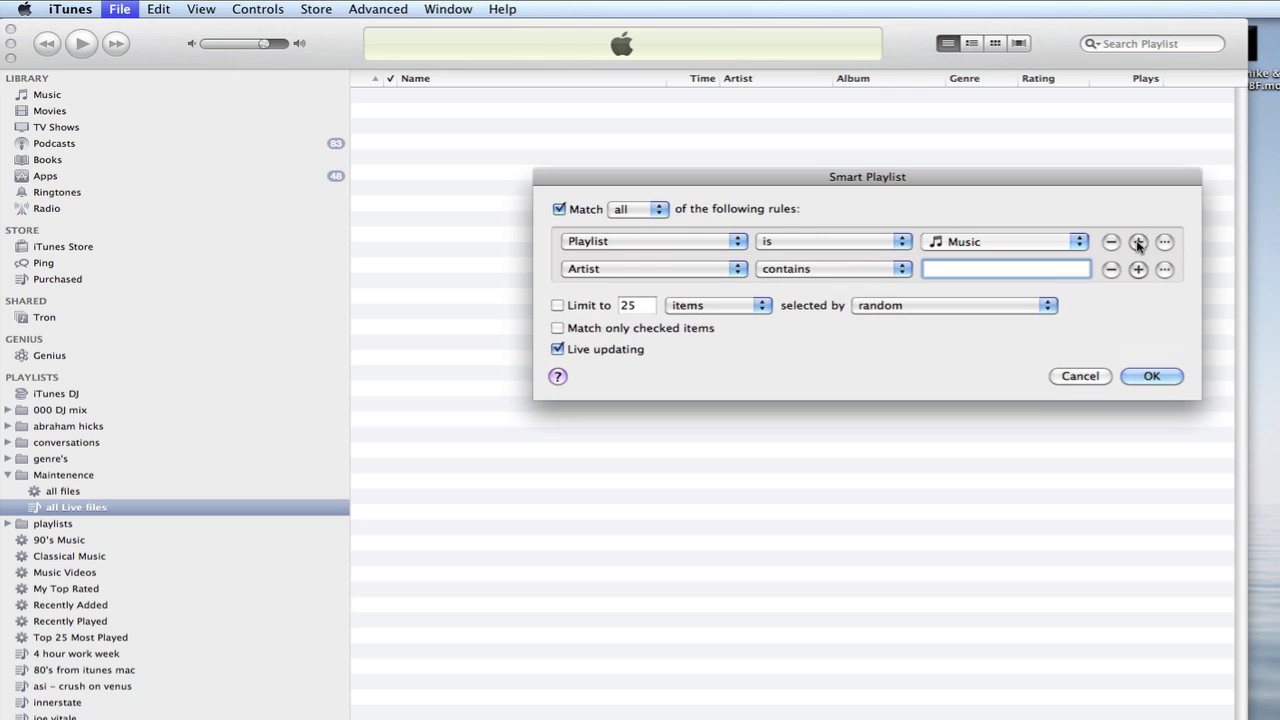
pyautogui.click(737, 269)
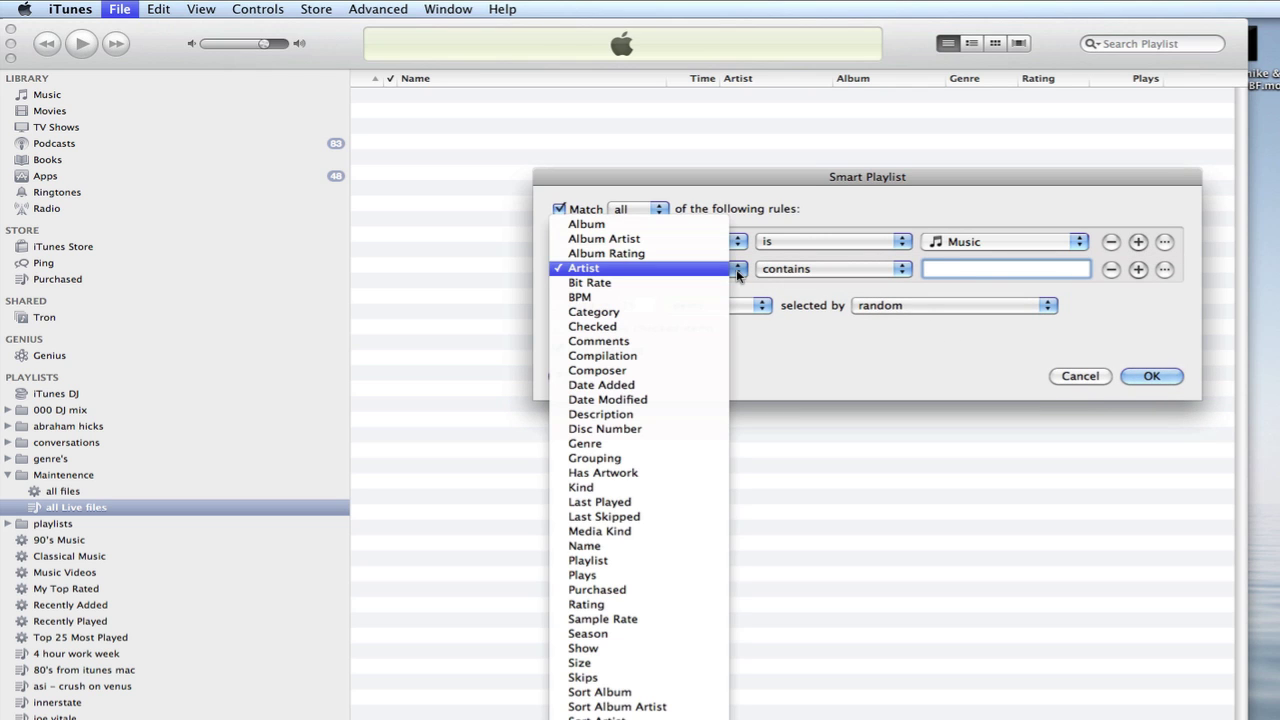
pyautogui.click(651, 563)
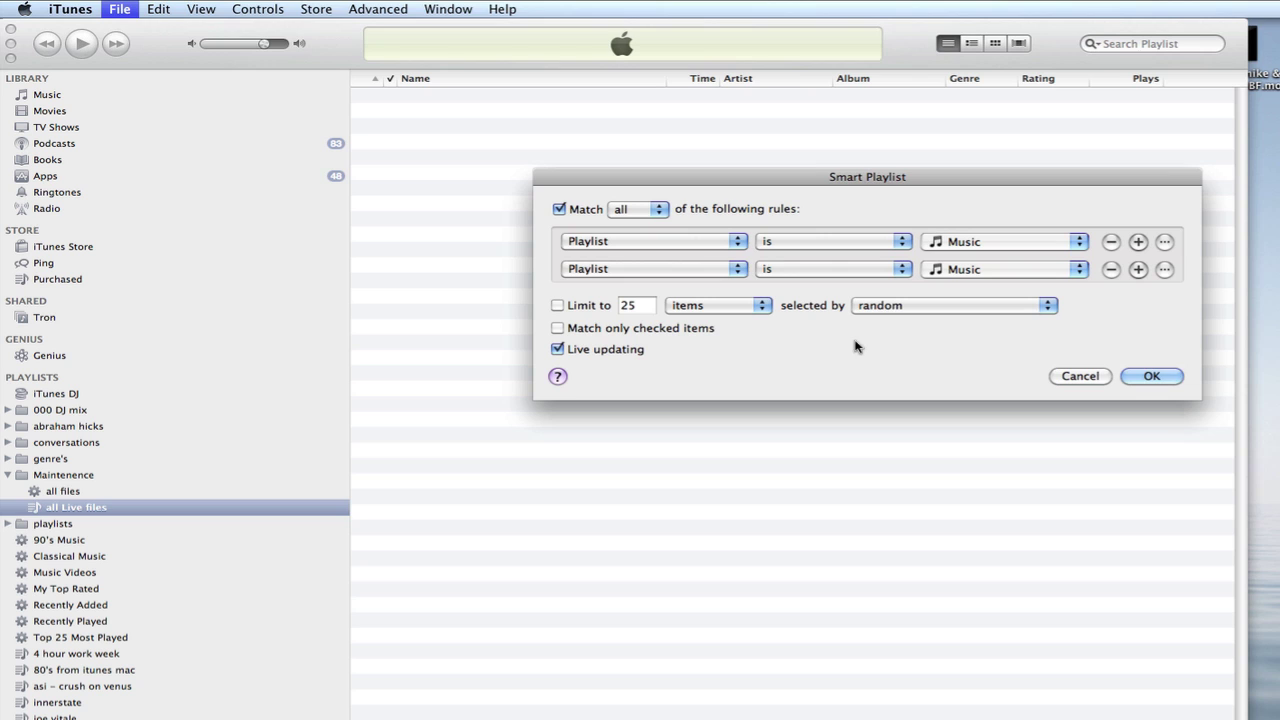
pyautogui.click(901, 269)
pyautogui.click(877, 283)
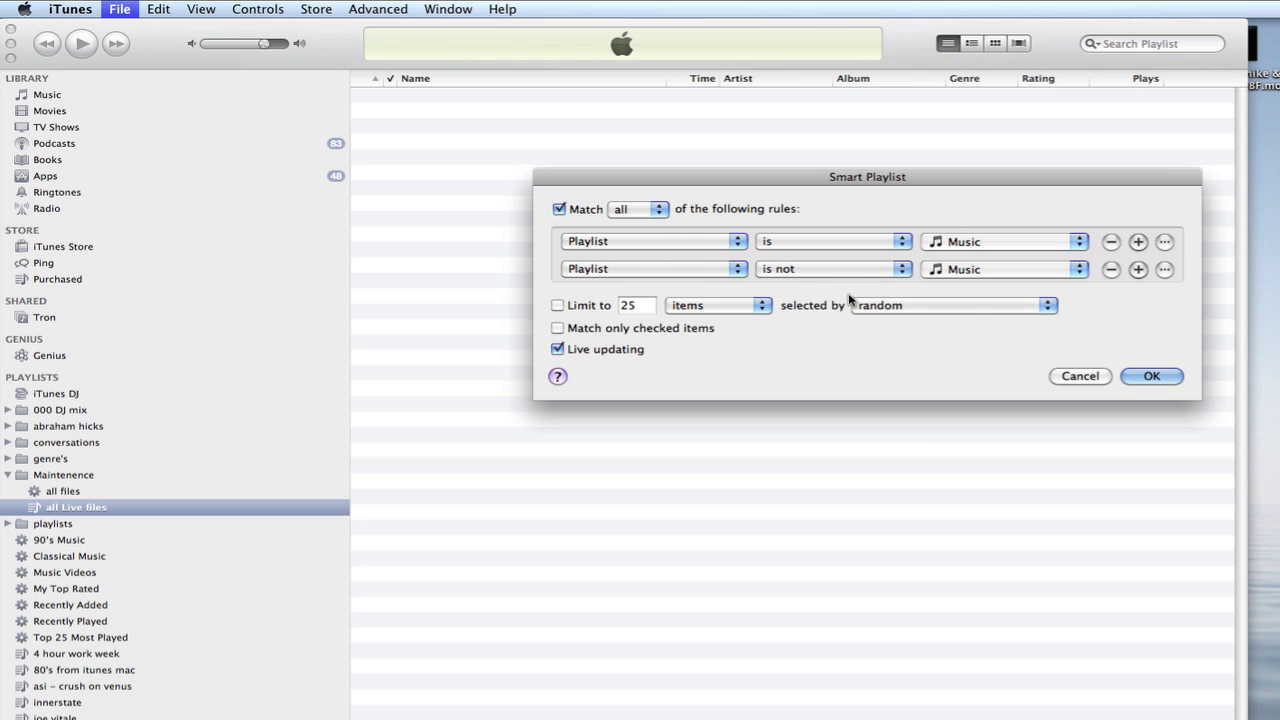
pyautogui.click(1080, 270)
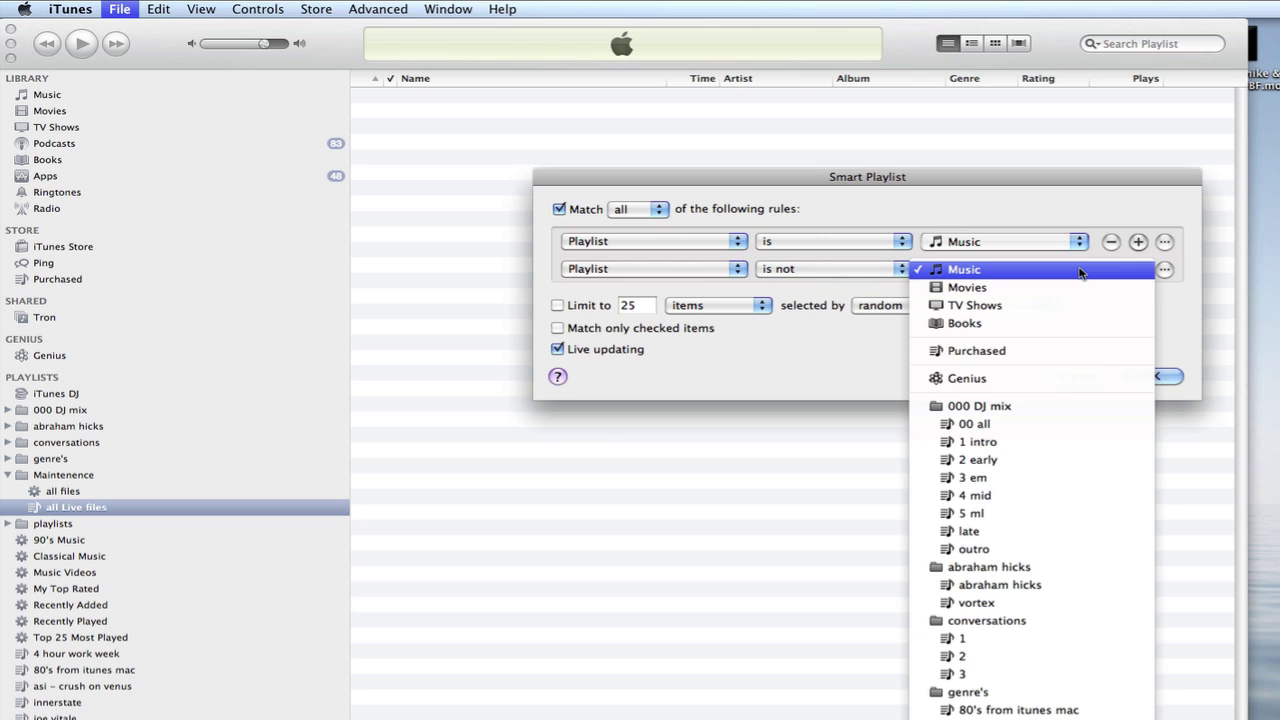
pyautogui.scroll(-10, 1030, 590)
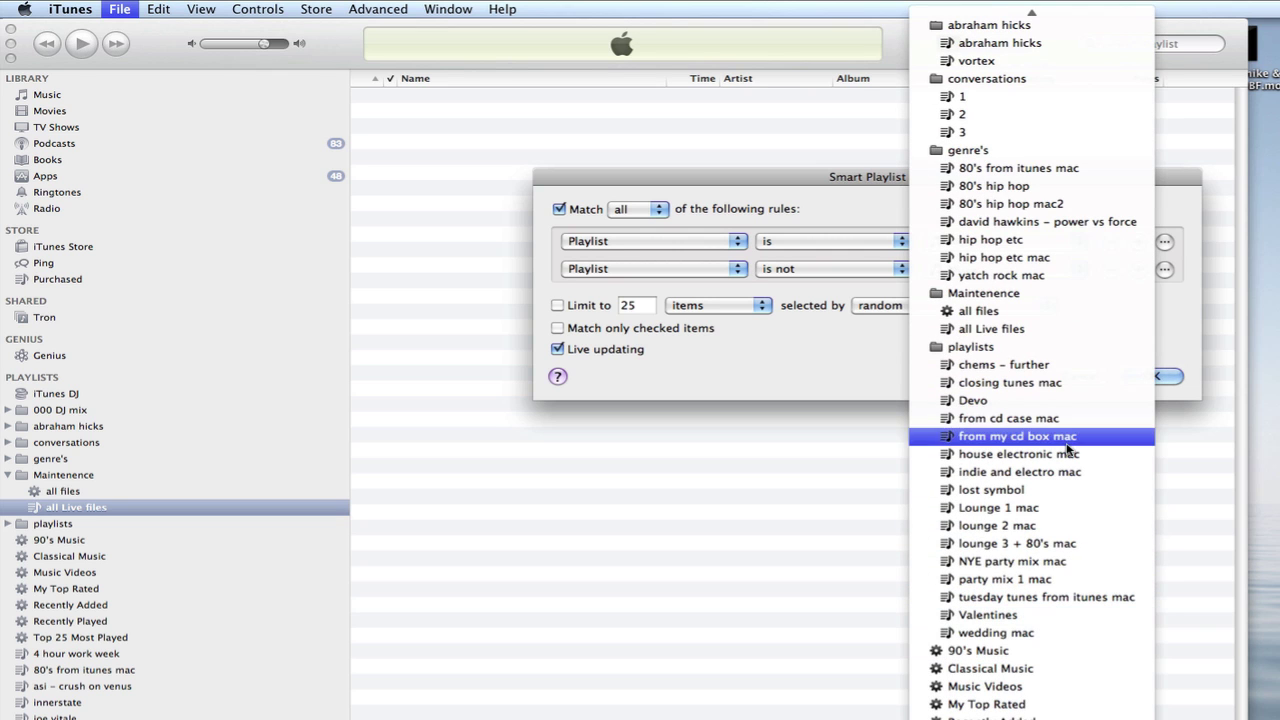
pyautogui.click(1030, 334)
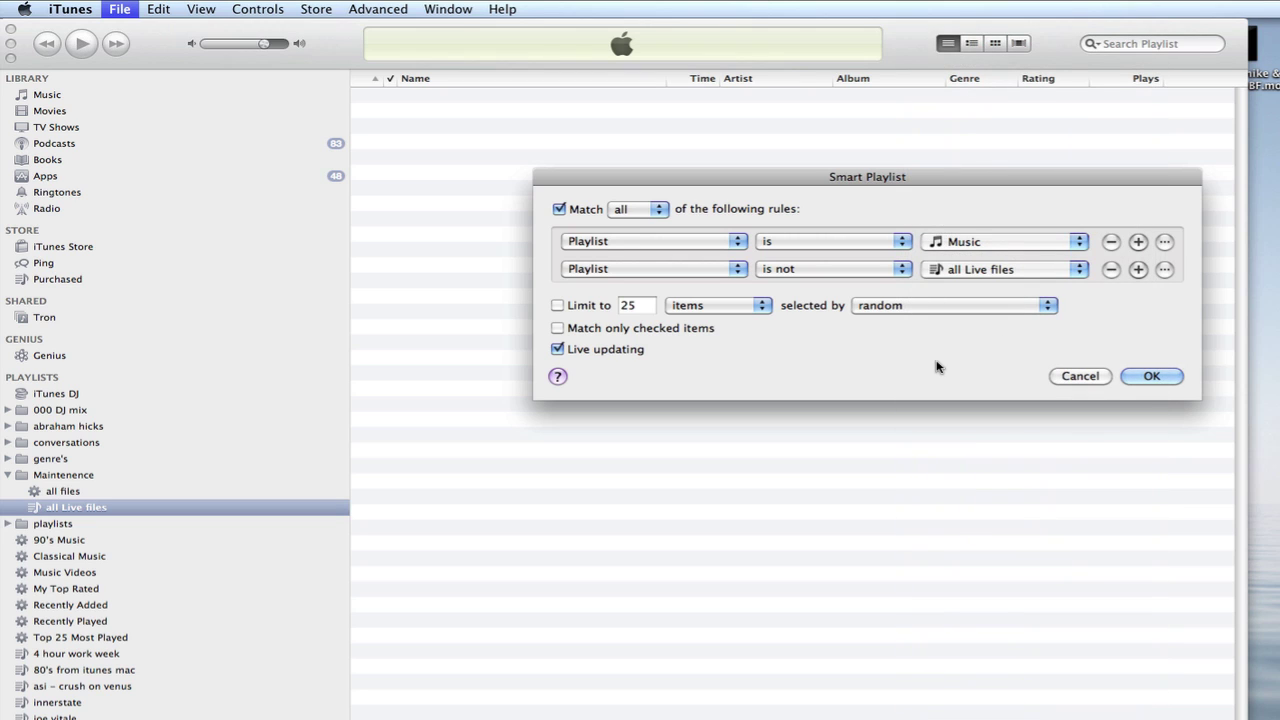
# Save the two-rule smart playlist and name it "missing files"
pyautogui.click(1151, 376)
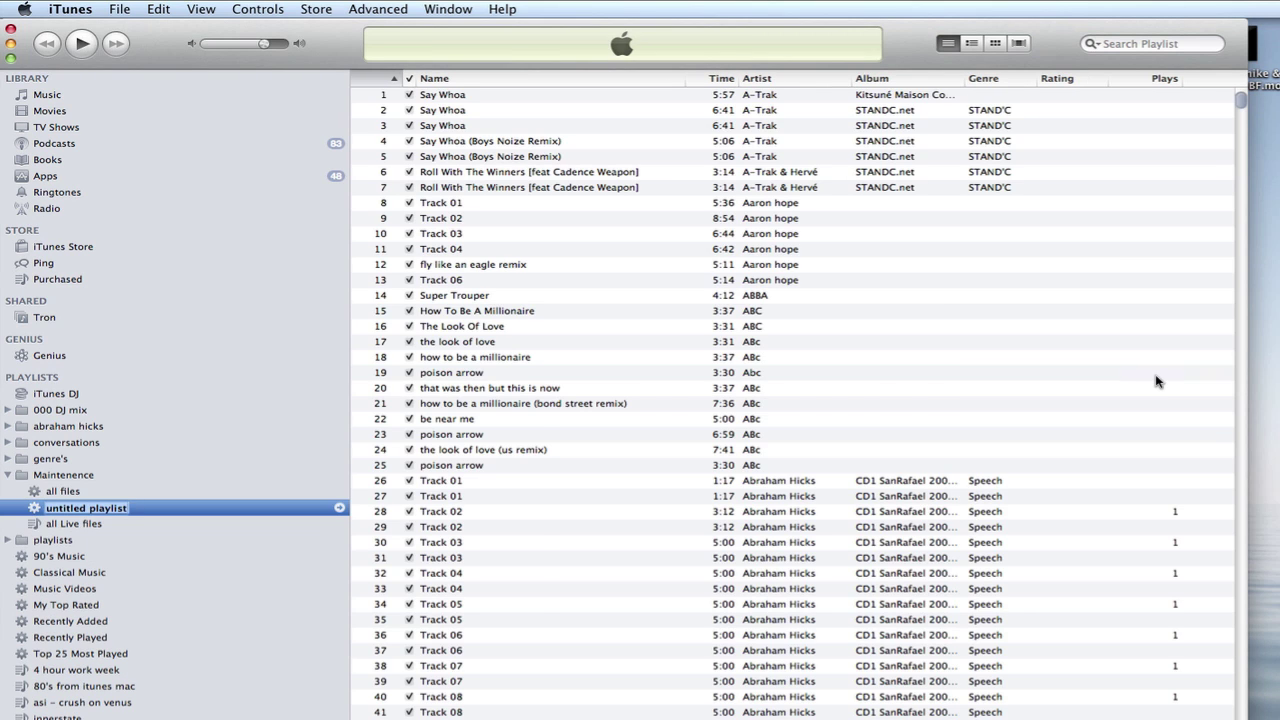
pyautogui.write('missing')
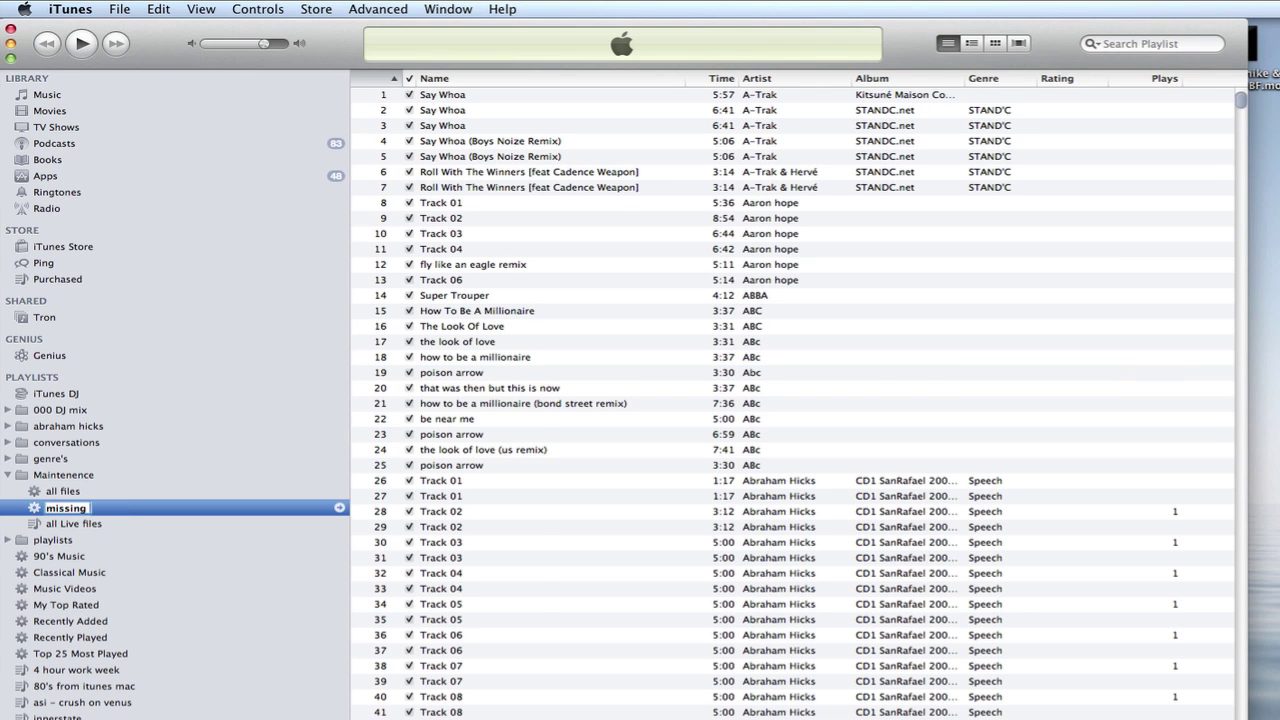
pyautogui.write(' files')
pyautogui.press('Return')
# Add every track of the "all files" playlist to "all Live files", accepting the mix of music and videos
pyautogui.click(65, 491)
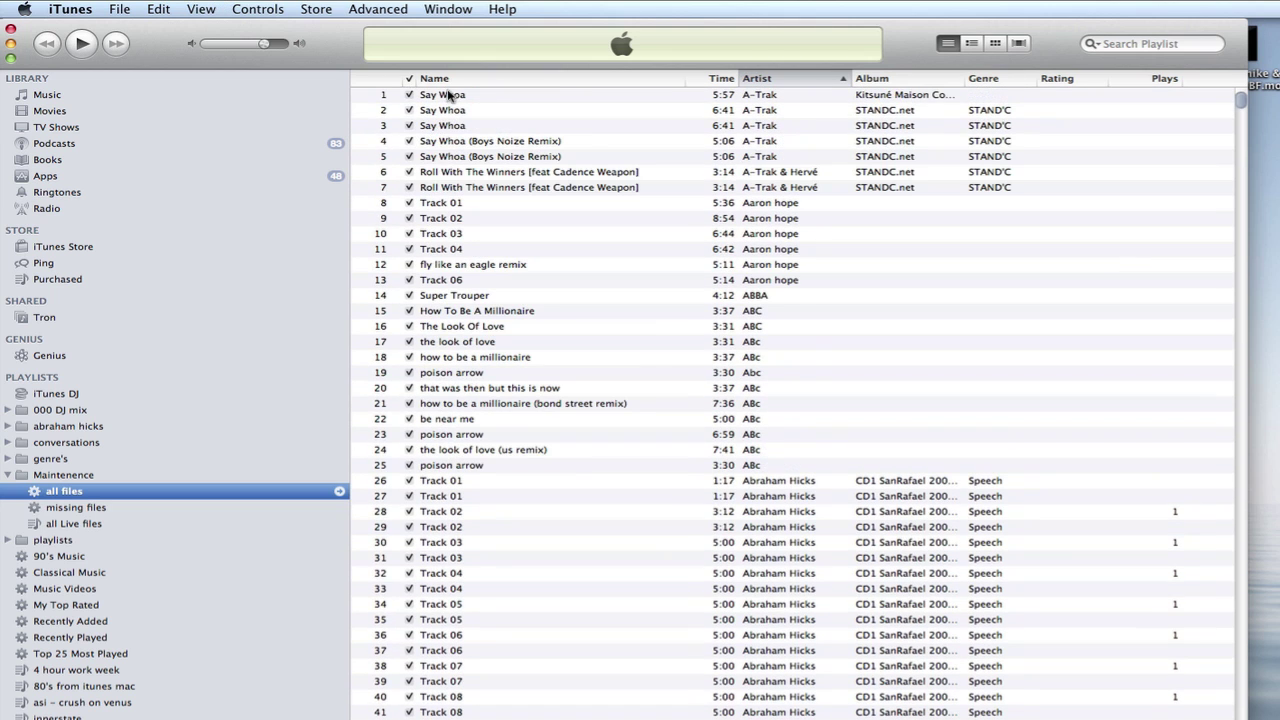
pyautogui.click(449, 97)
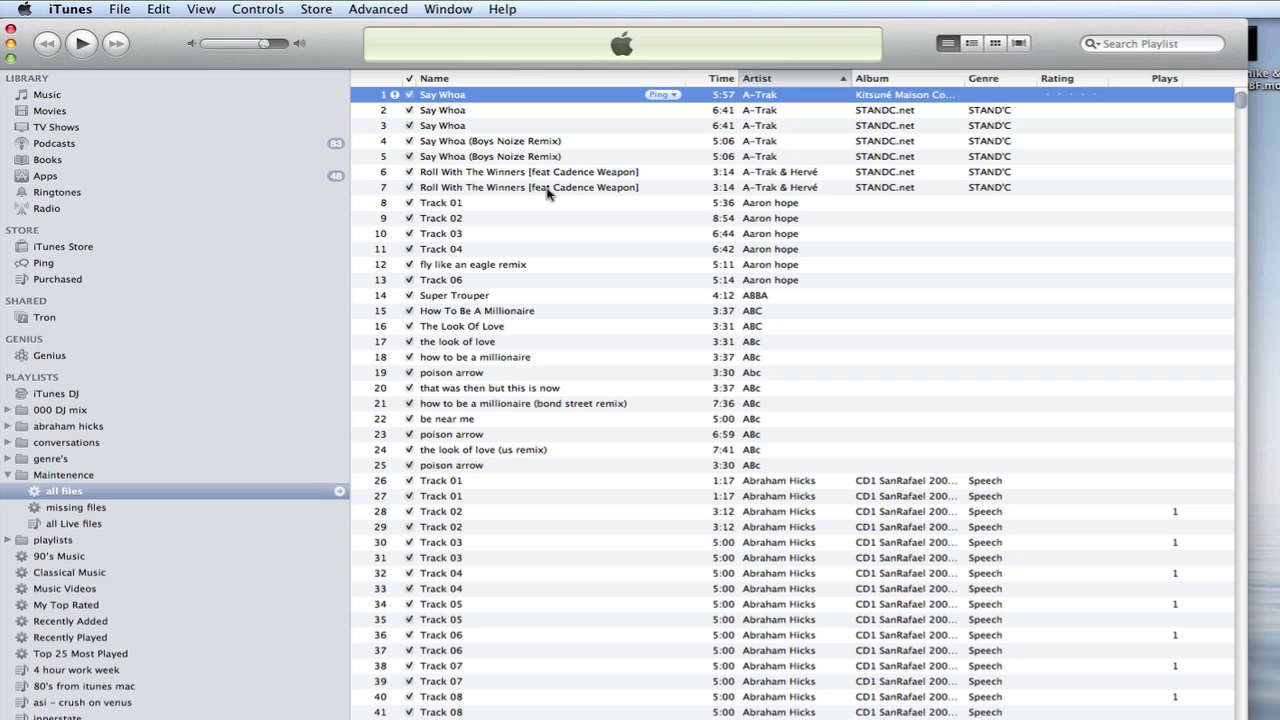
pyautogui.press('super+a')
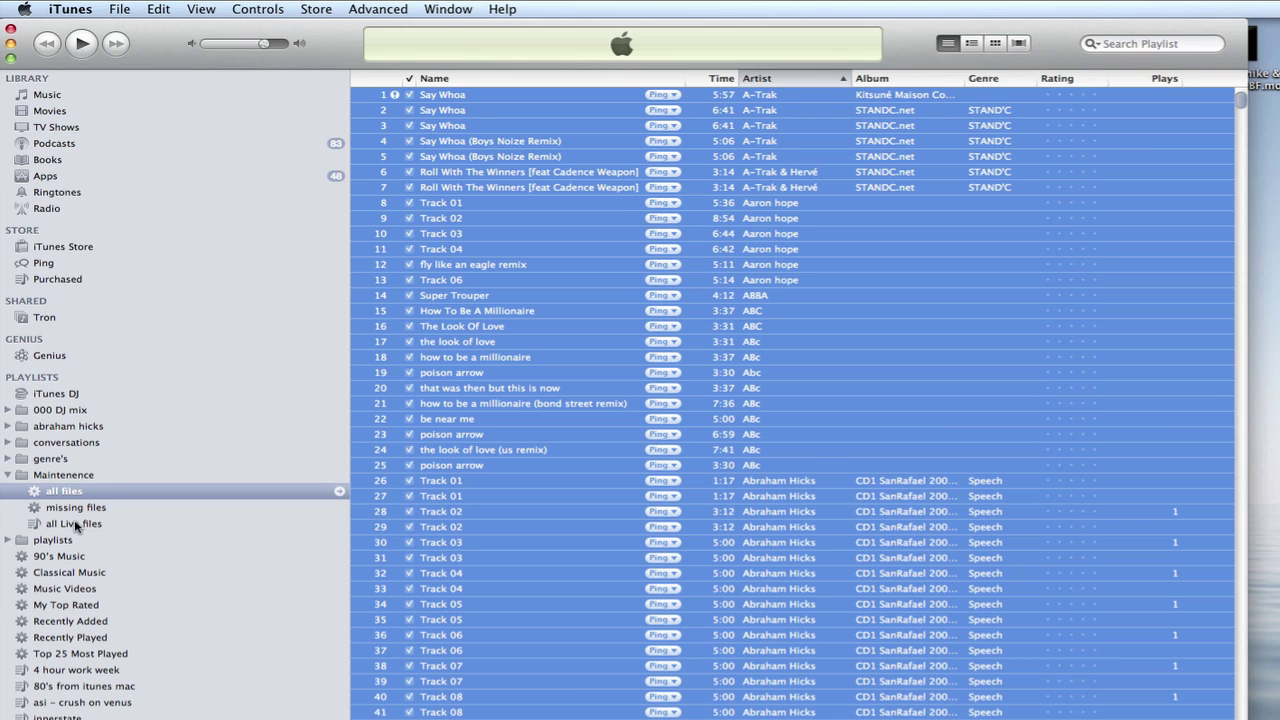
pyautogui.moveTo(77, 527); pyautogui.dragTo(78, 525)
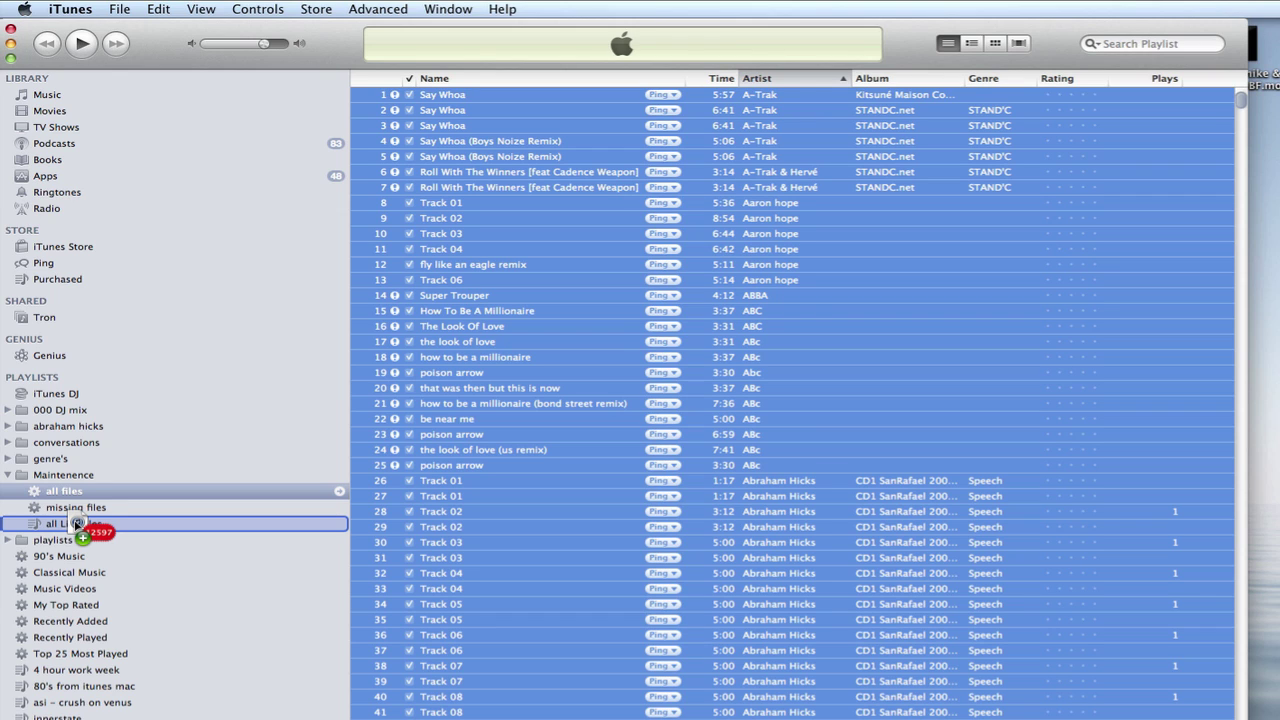
pyautogui.moveTo(78, 525); pyautogui.dragTo(76, 526)
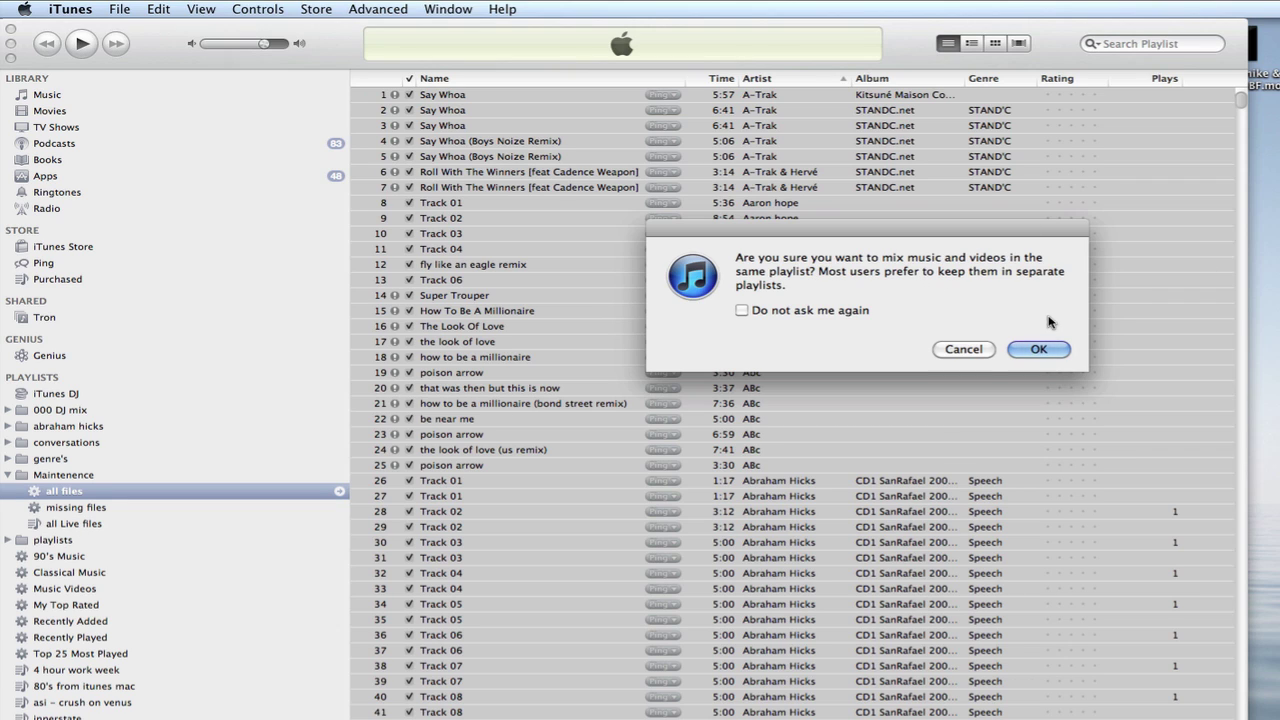
pyautogui.click(1040, 350)
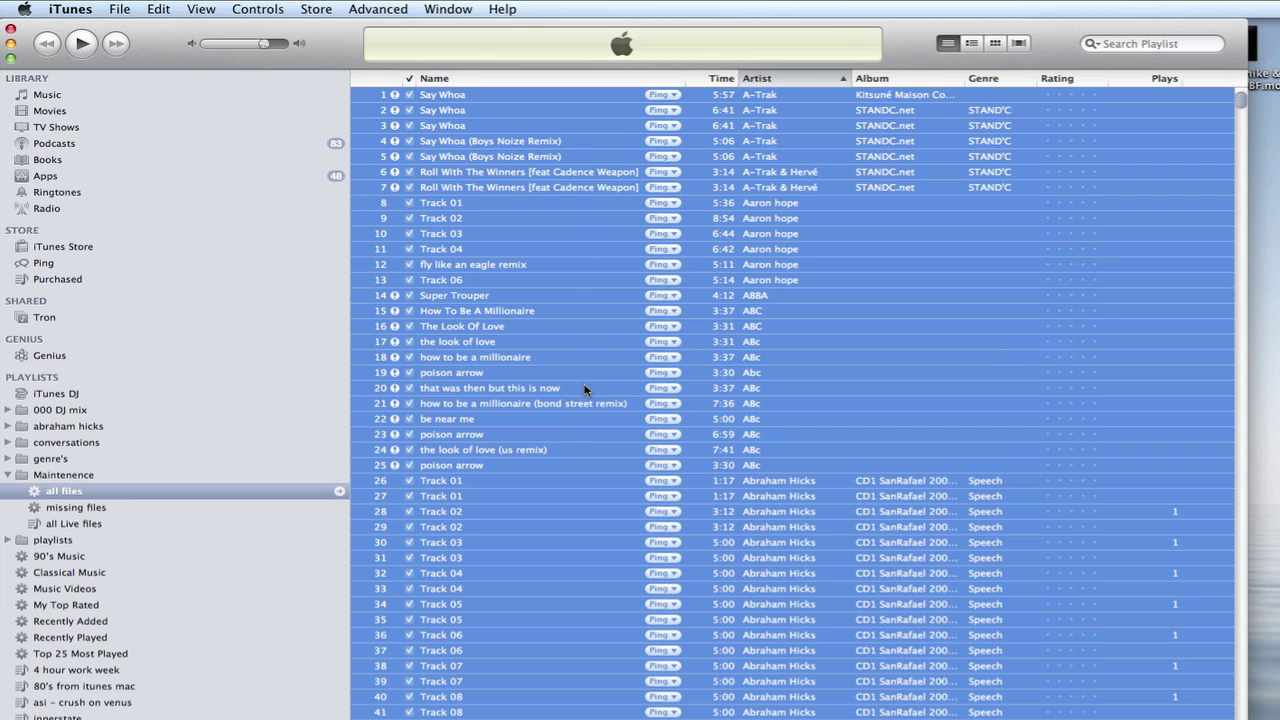
# Review the tracks in the "all Live files" playlist and in the "missing files" smart playlist
pyautogui.click(447, 97)
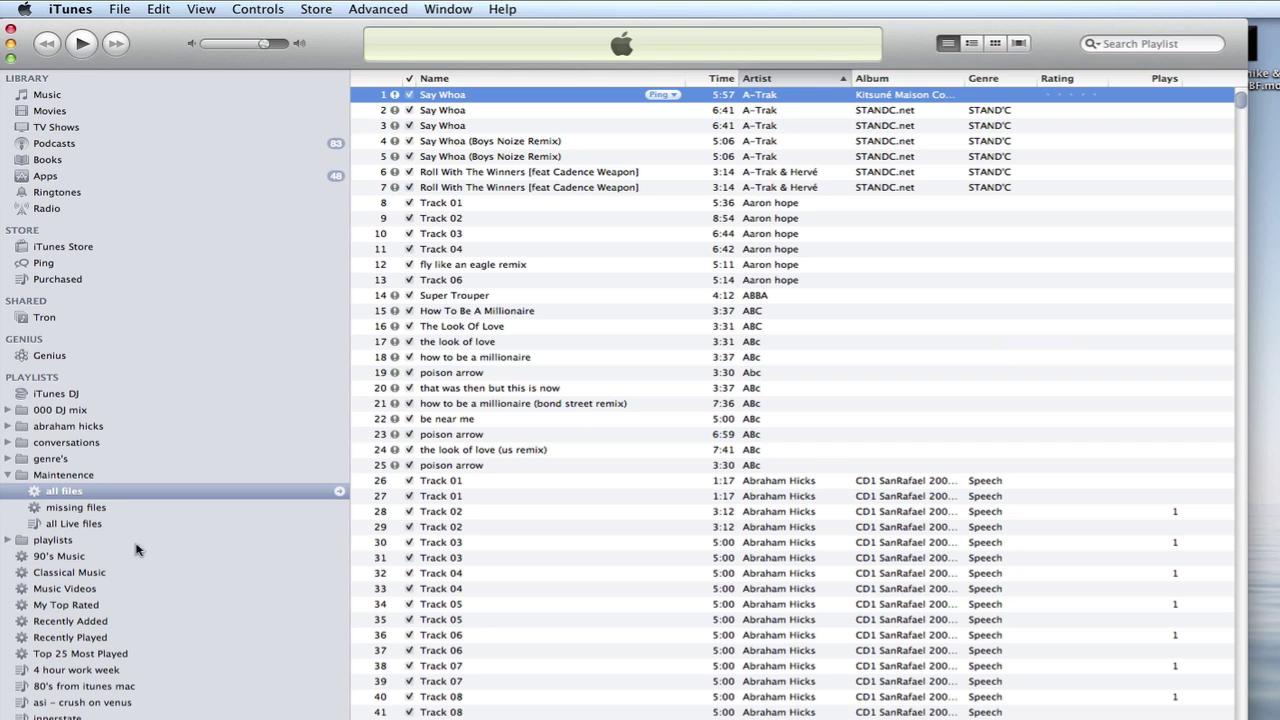
pyautogui.click(72, 524)
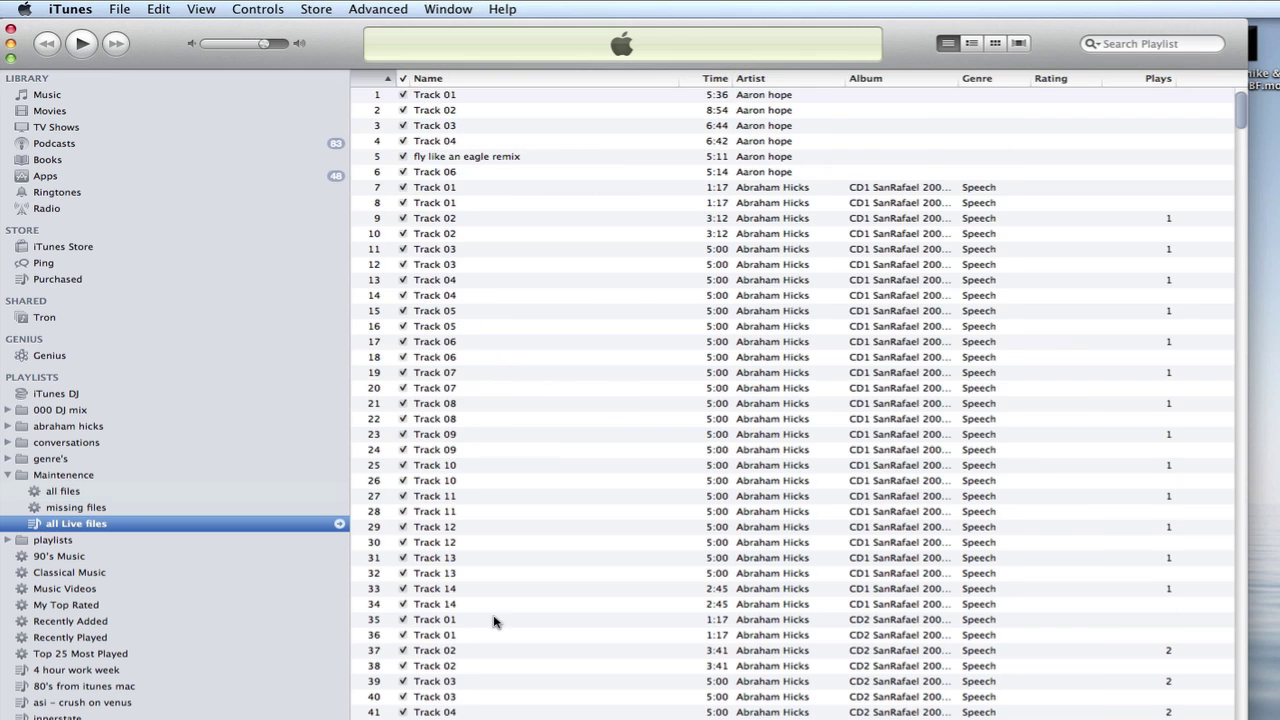
pyautogui.click(58, 509)
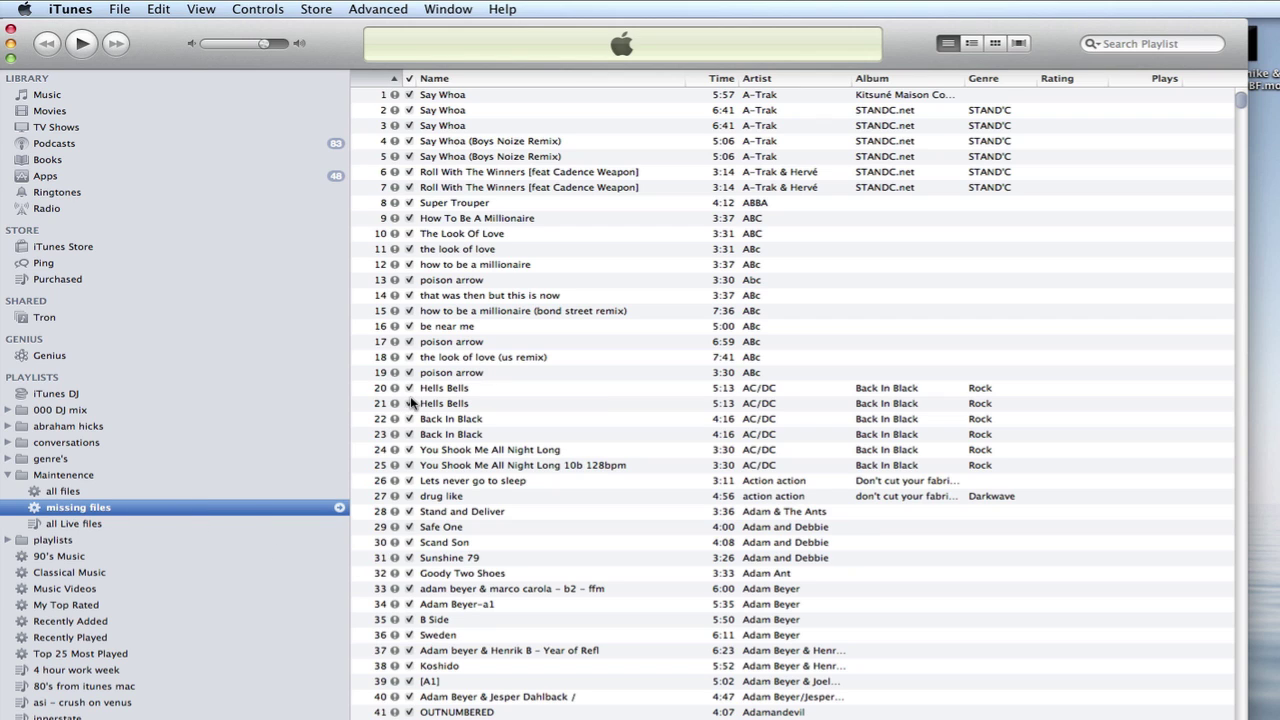
pyautogui.scroll(-3, 613, 240)
pyautogui.scroll(-20, 613, 240)
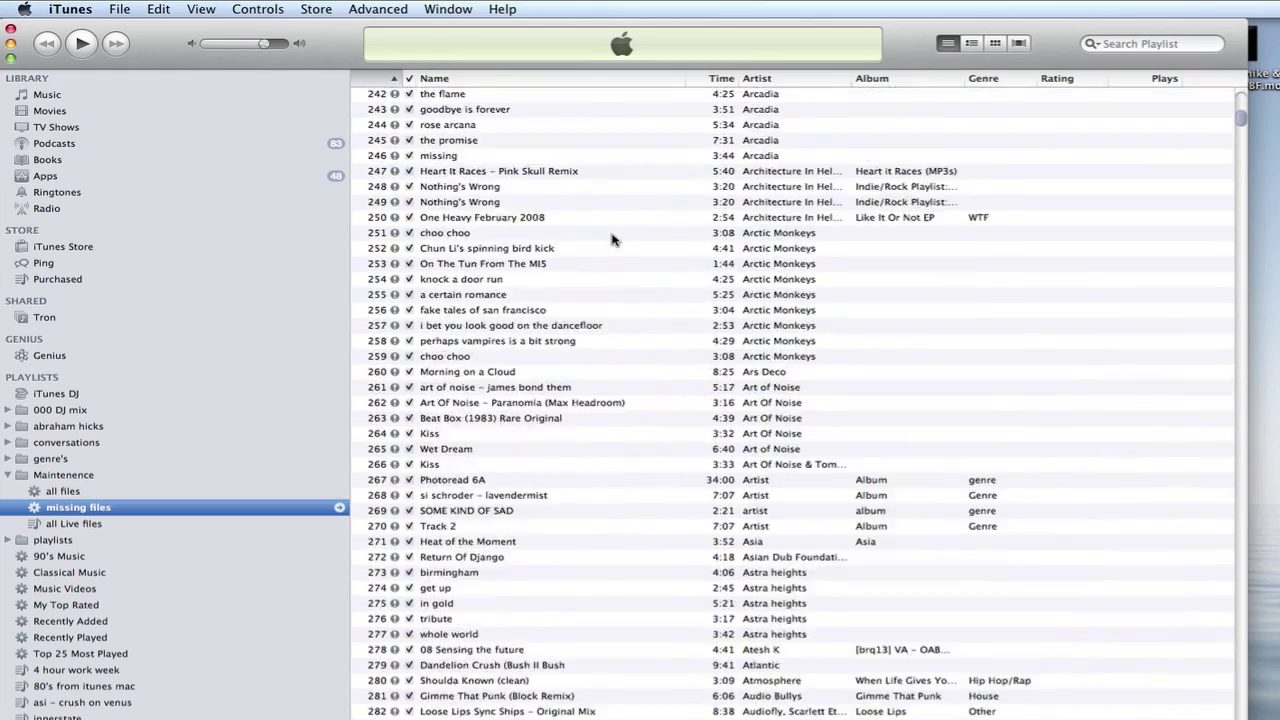
pyautogui.scroll(20, 613, 240)
pyautogui.scroll(20, 613, 240)
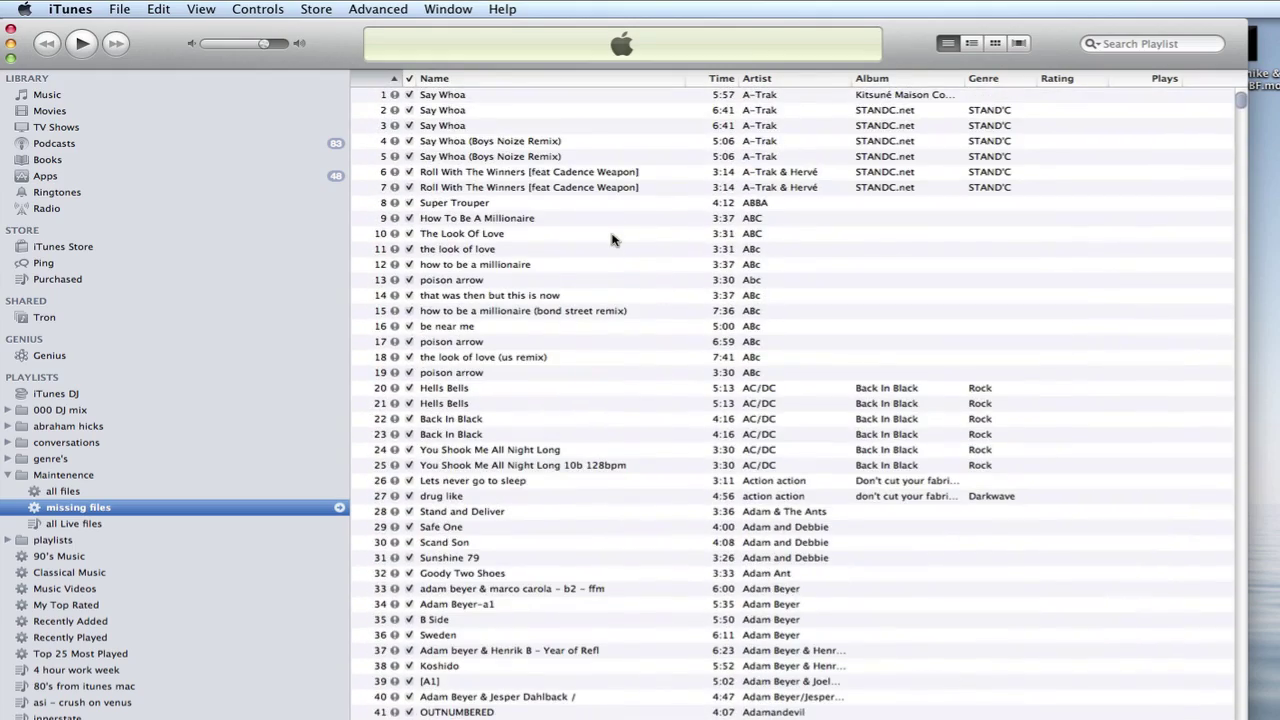
# Remove every song in the "missing files" smart playlist from the music library
pyautogui.click(446, 99)
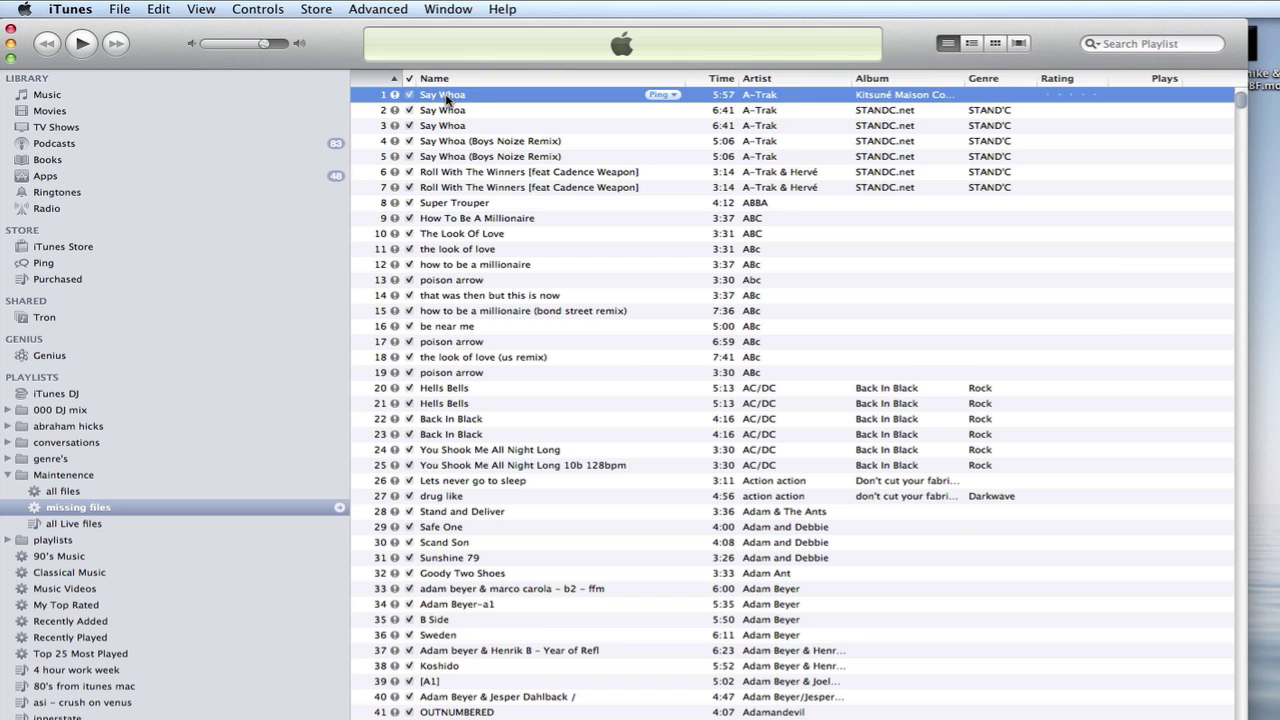
pyautogui.press('super+a')
pyautogui.rightClick(446, 99)
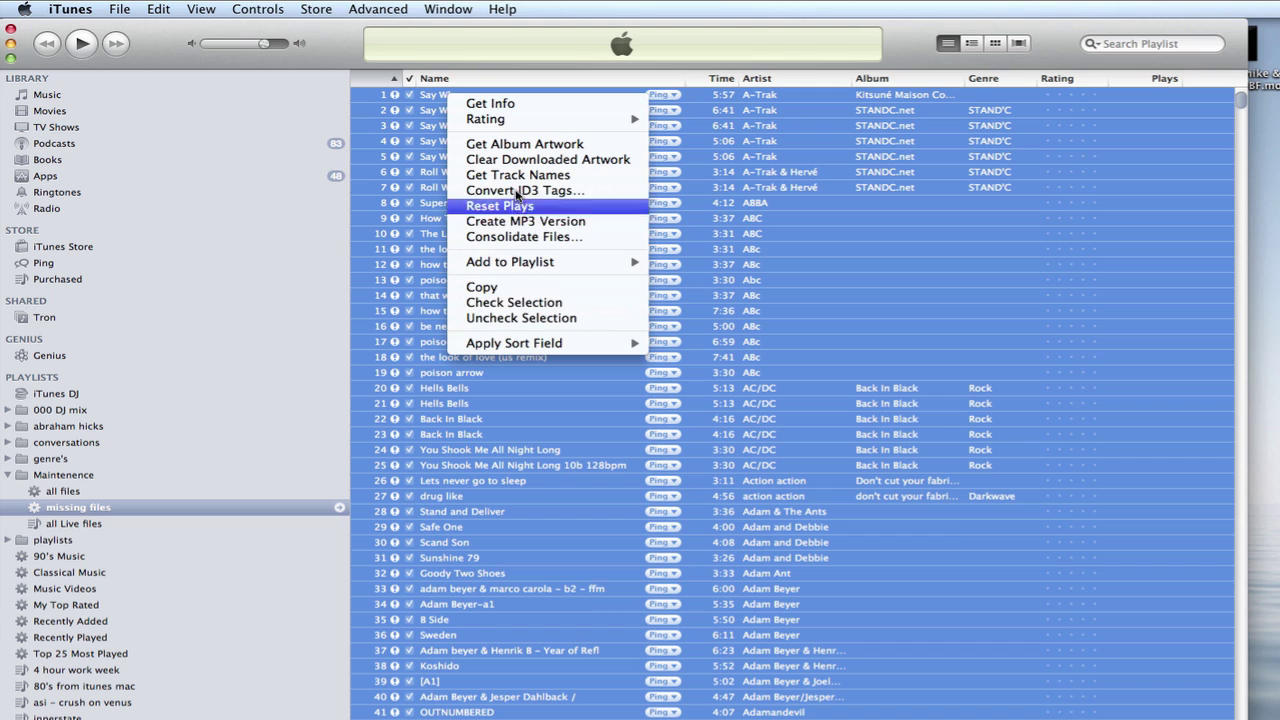
pyautogui.click(424, 97)
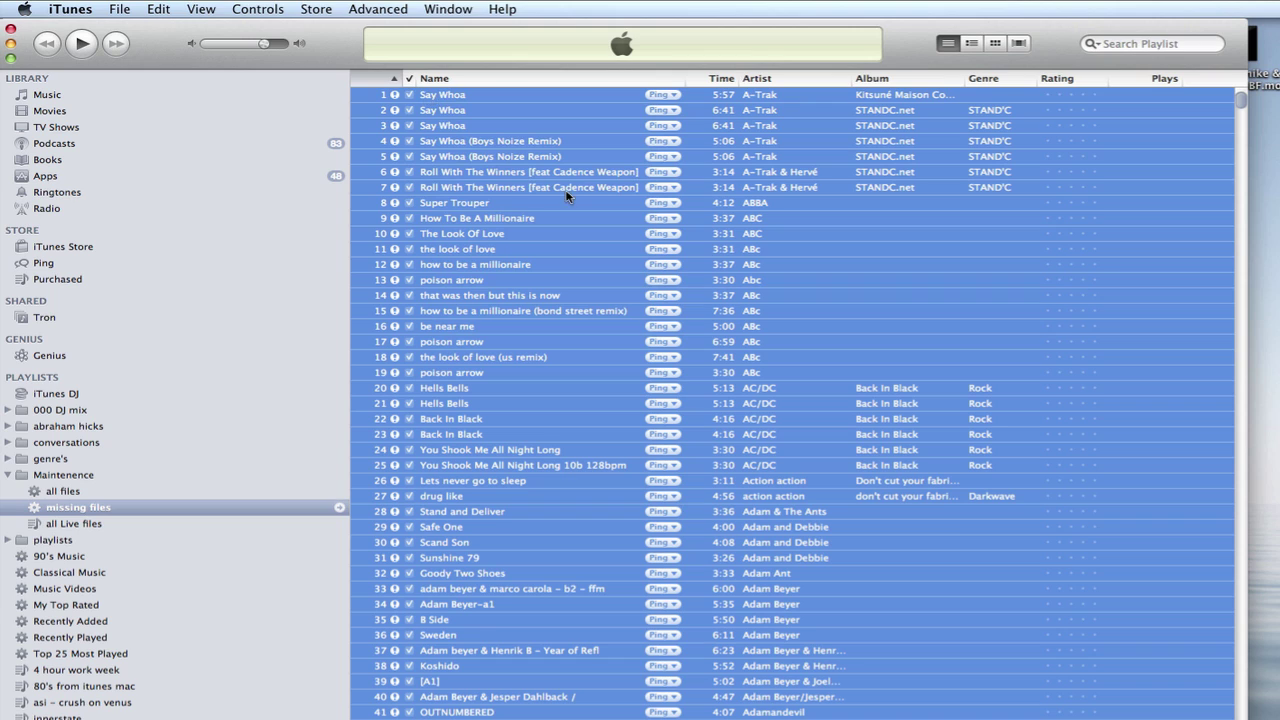
pyautogui.click(154, 10)
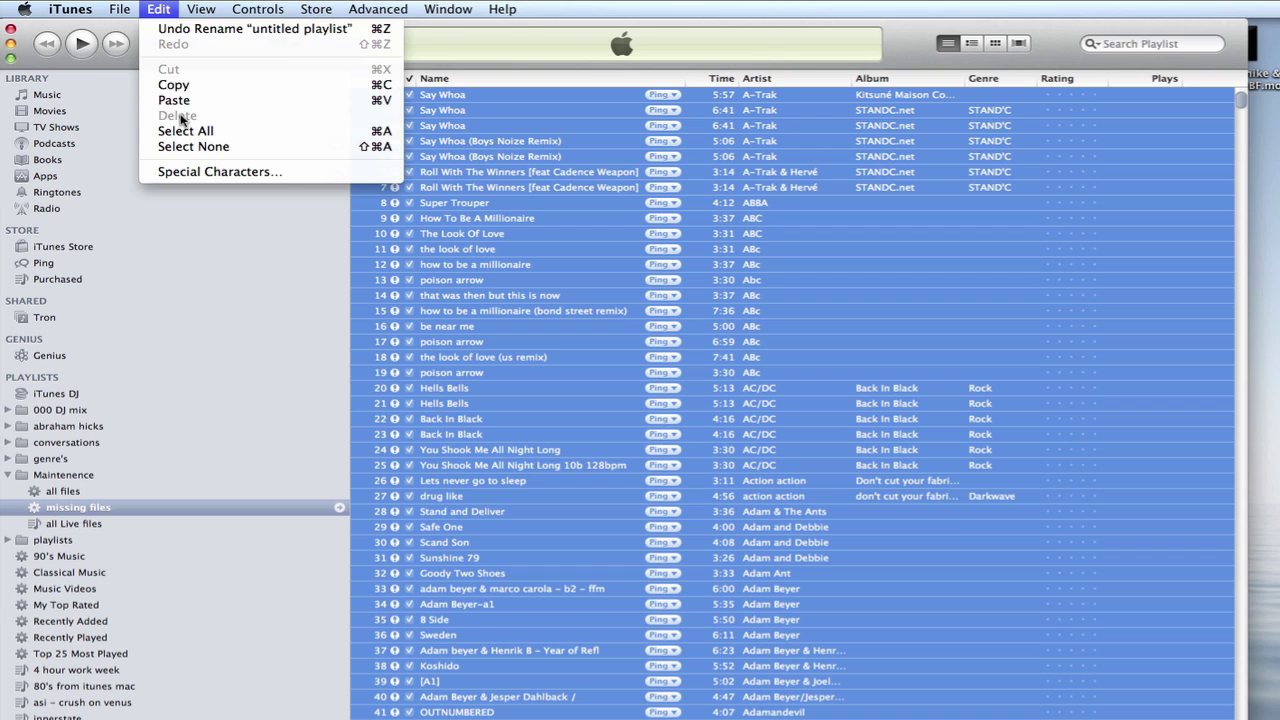
pyautogui.click(592, 100)
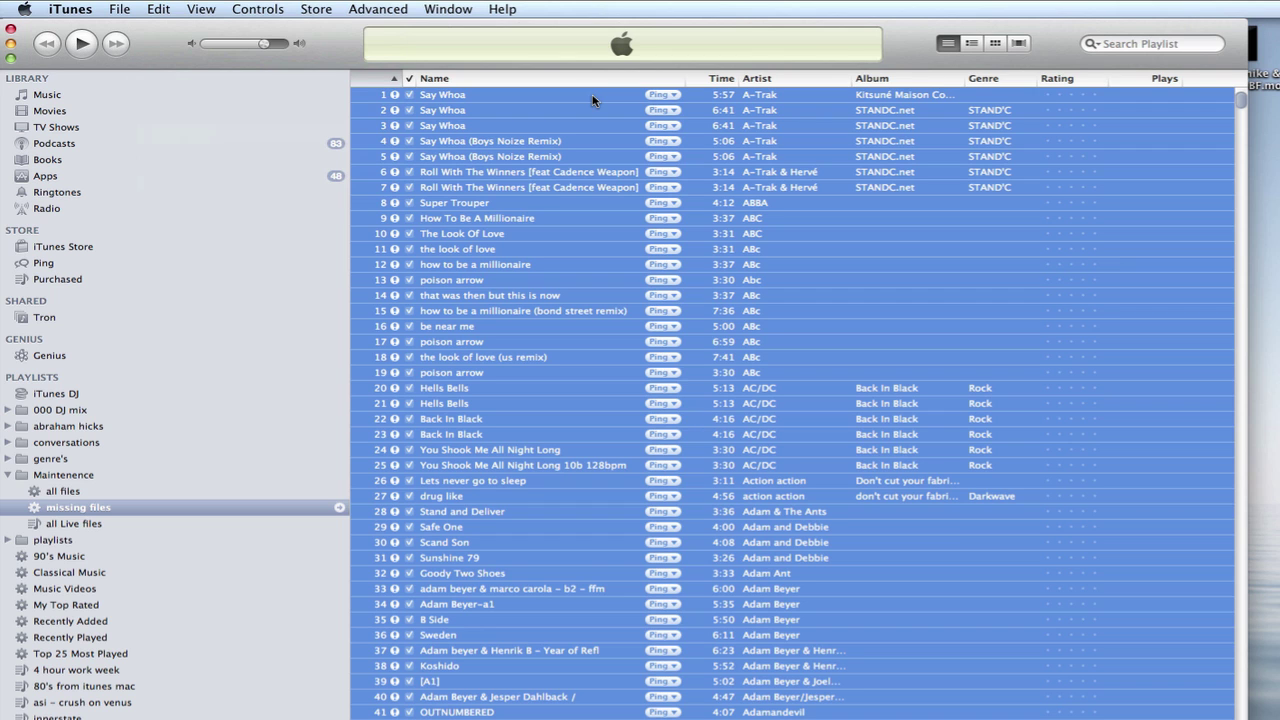
pyautogui.press('BackSpace')
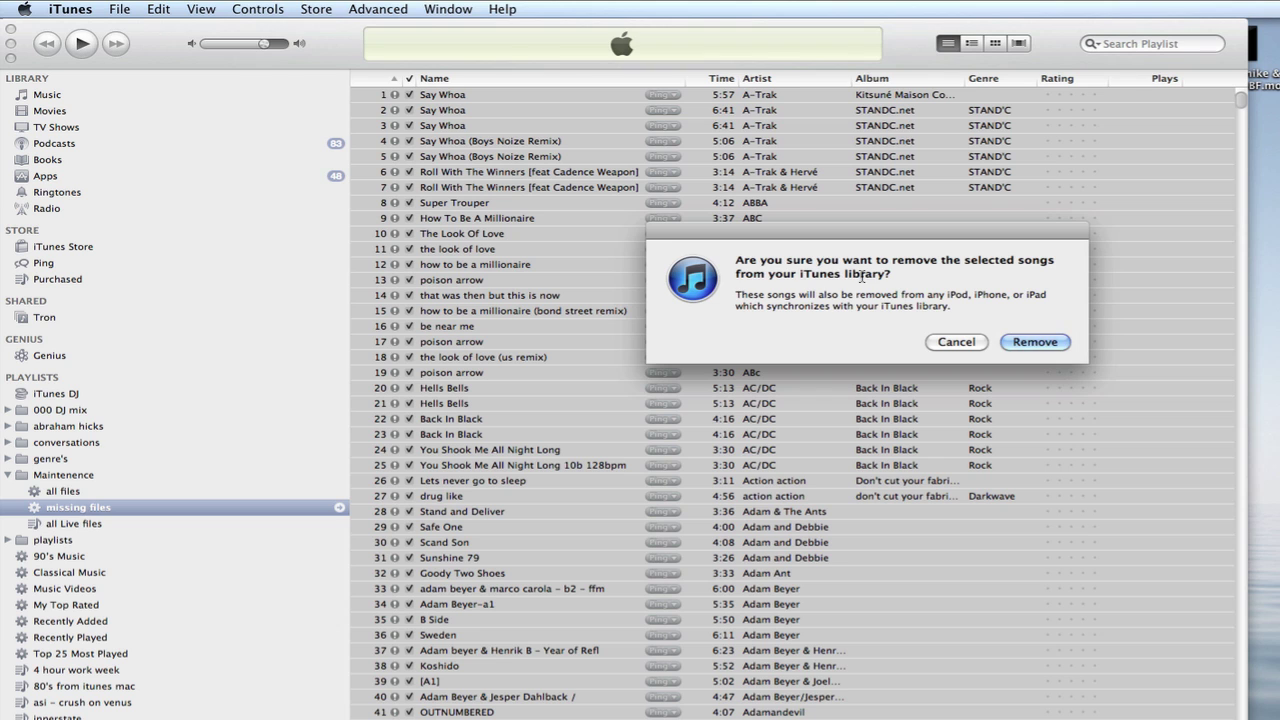
pyautogui.click(1032, 344)
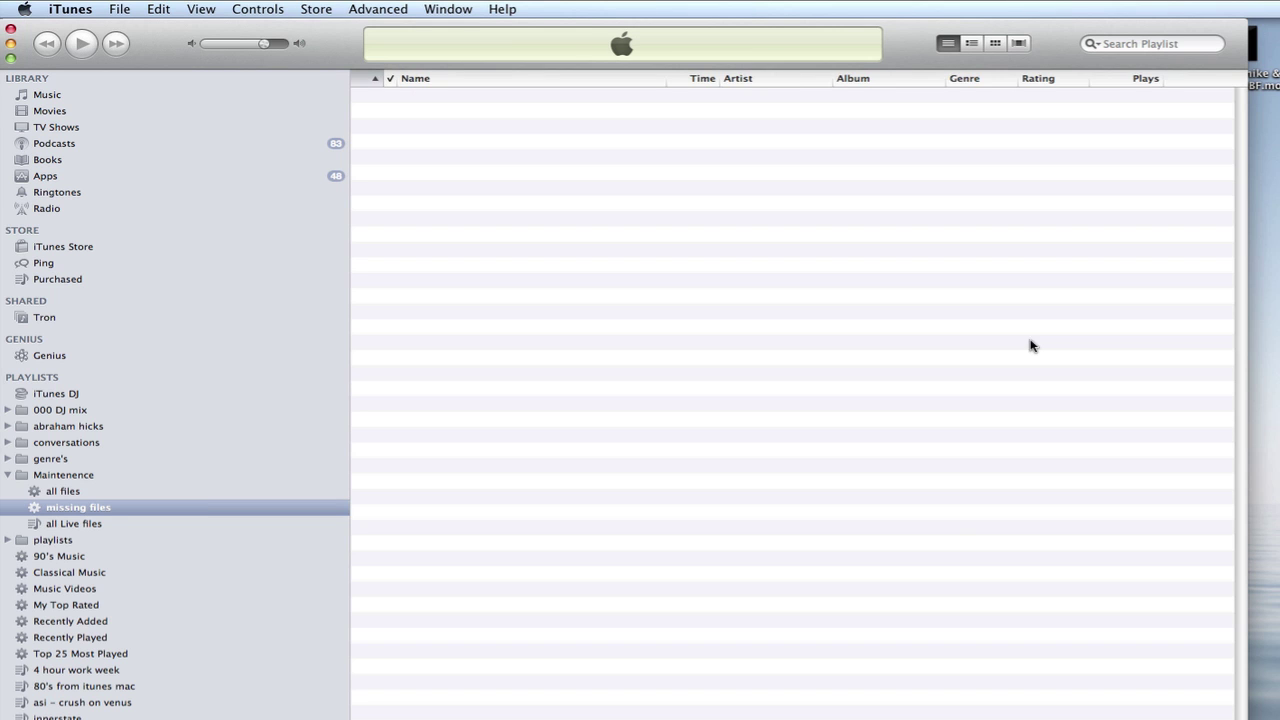
# Check the "all files" smart playlist for any remaining tracks with missing originals
pyautogui.click(57, 492)
pyautogui.click(57, 491)
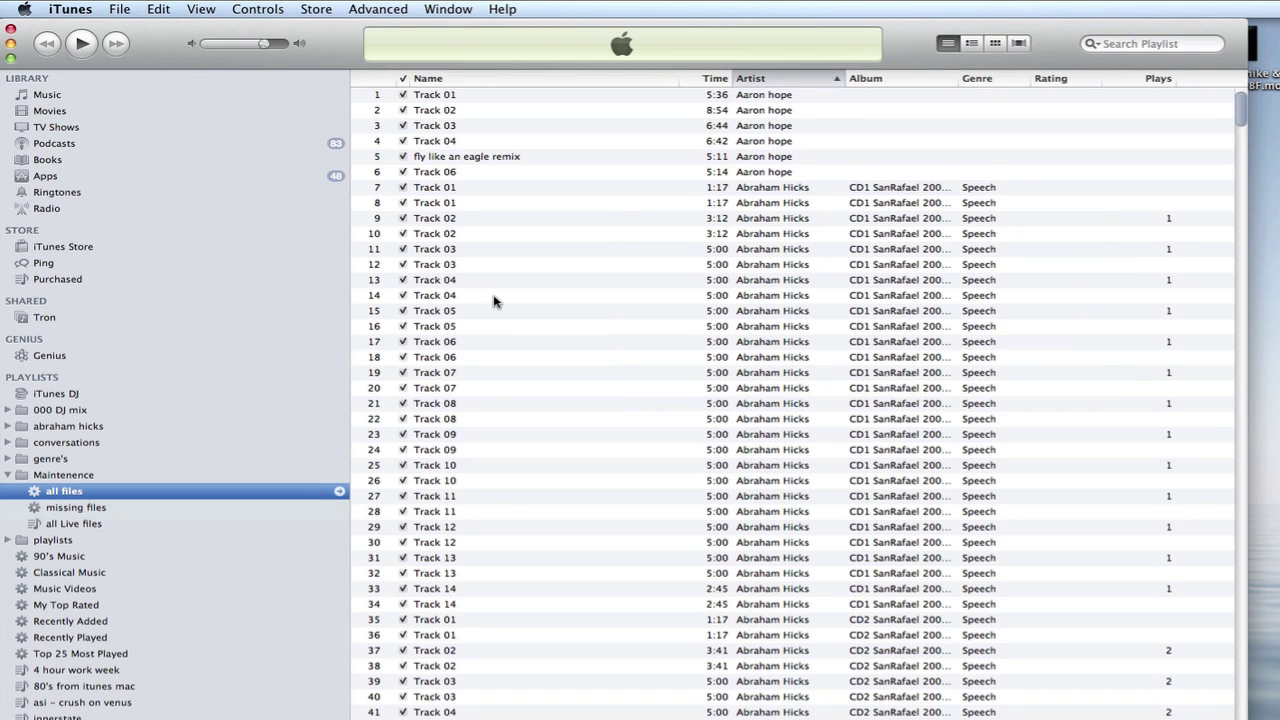
pyautogui.scroll(-15, 493, 301)
pyautogui.scroll(15, 493, 301)
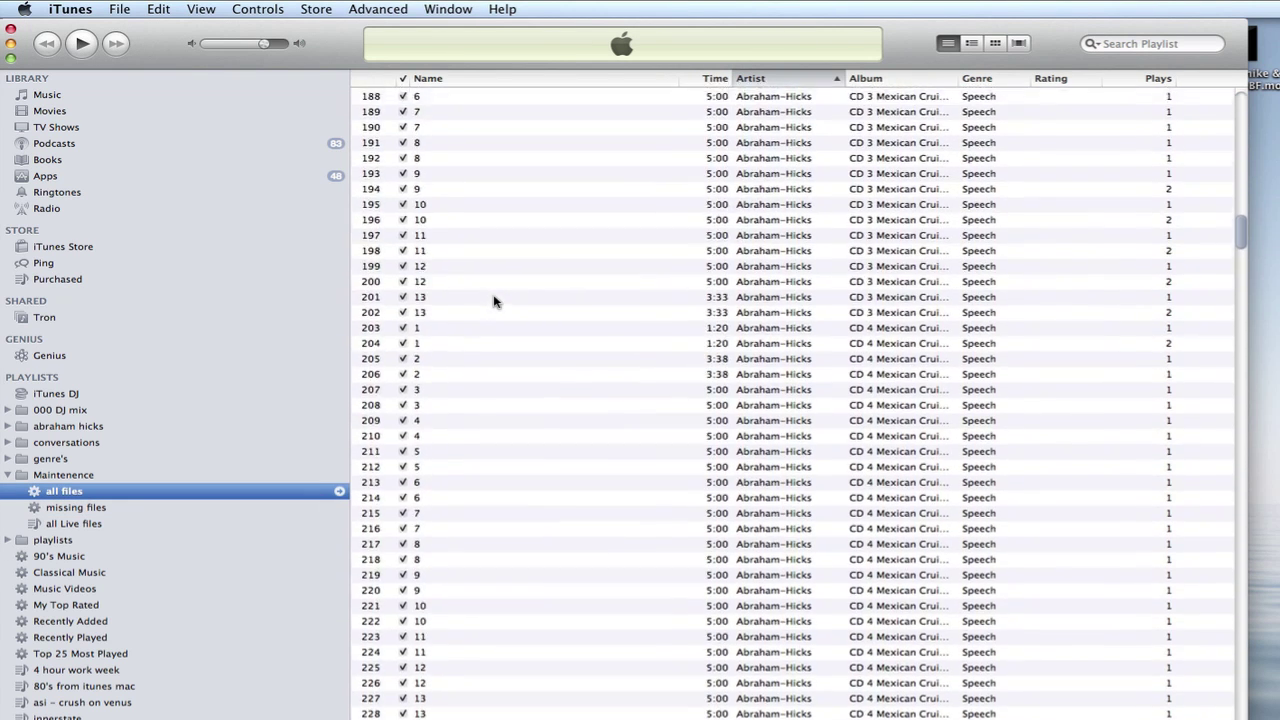